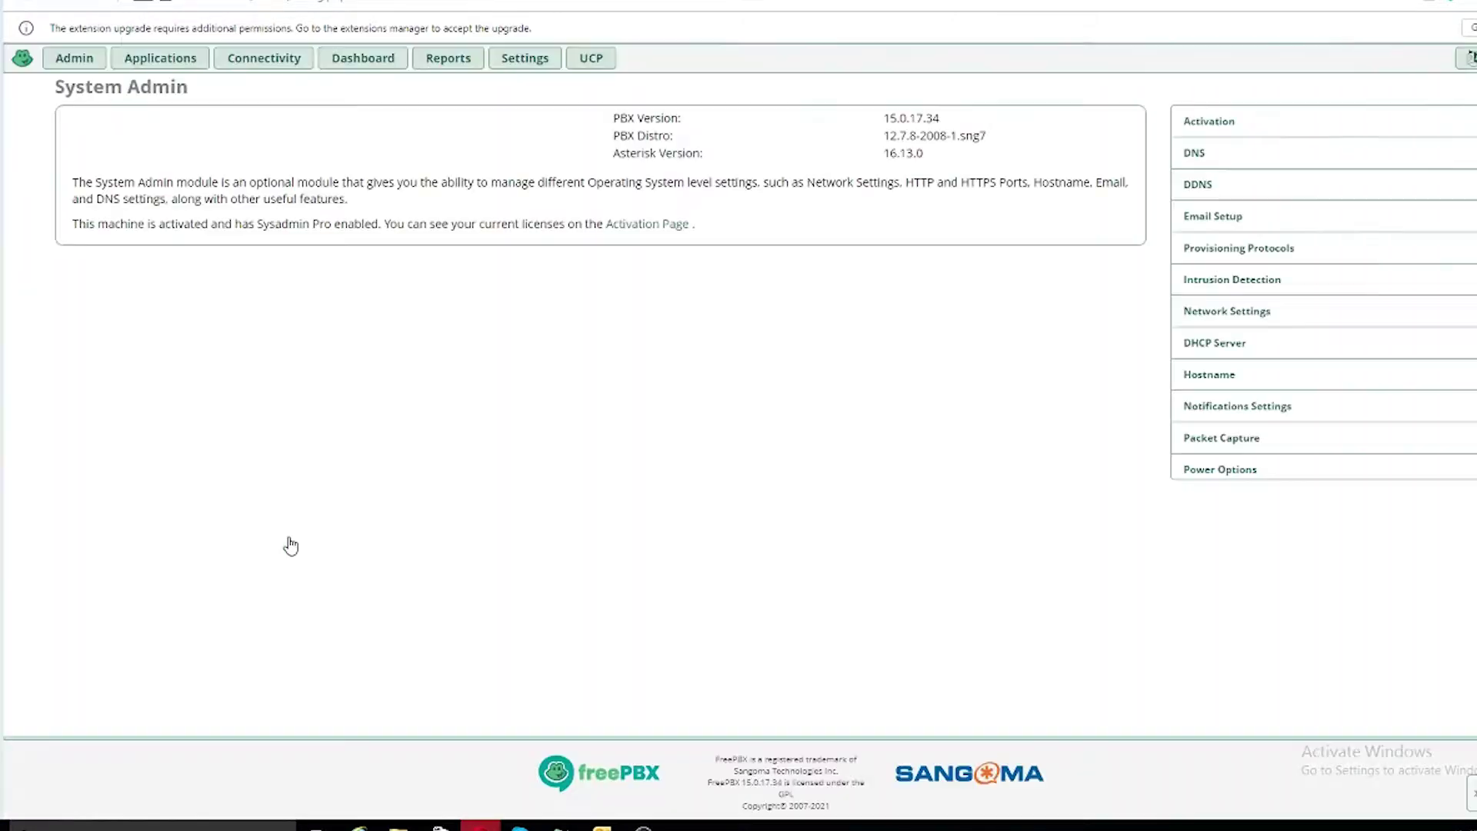
In Port Management, put the Admin interface on port 8080 and LetsEncrypt on port 80
scroll(1206, 361, down, 3)
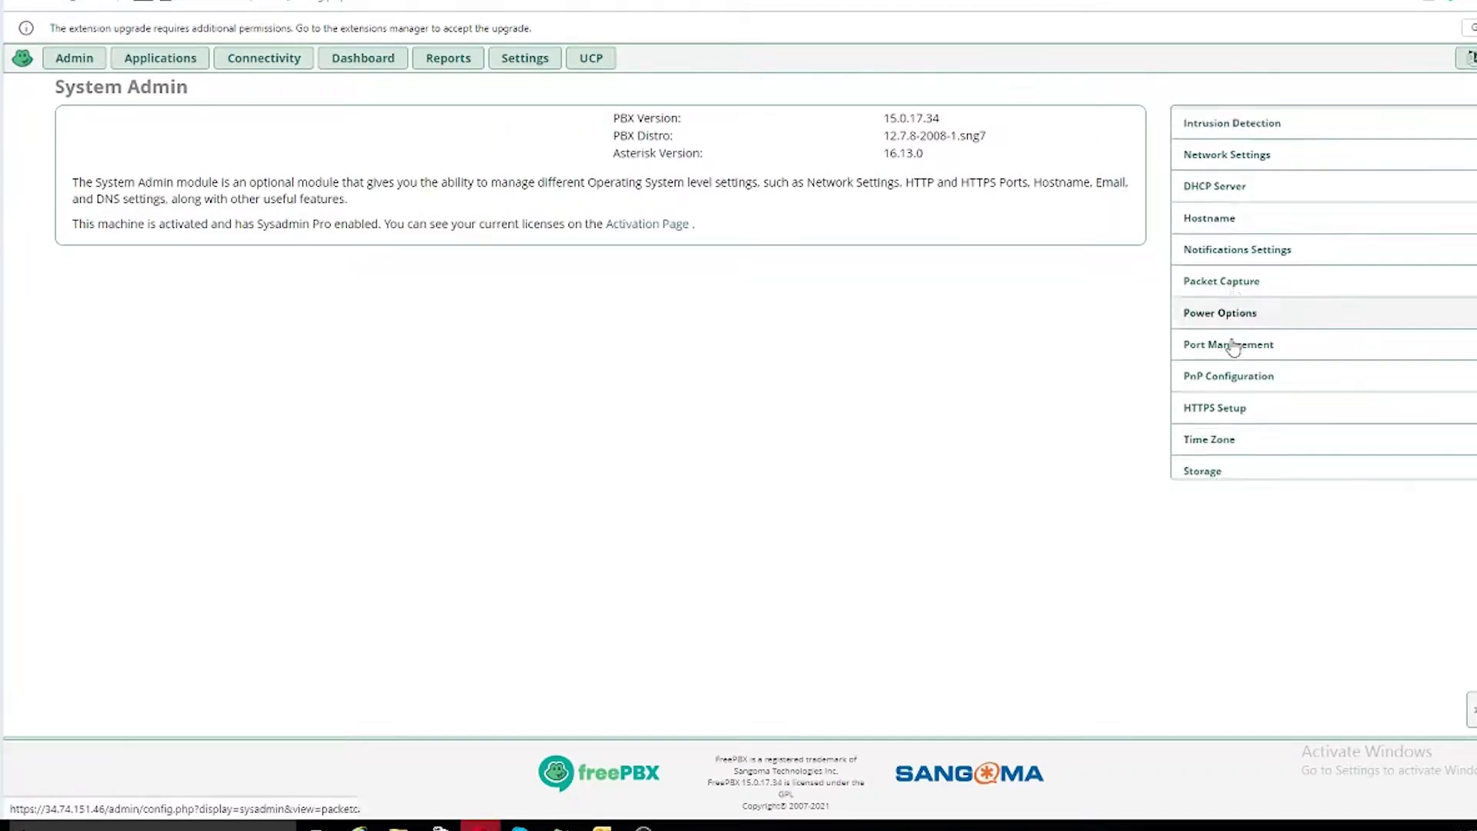
scroll(1246, 404, down, 1)
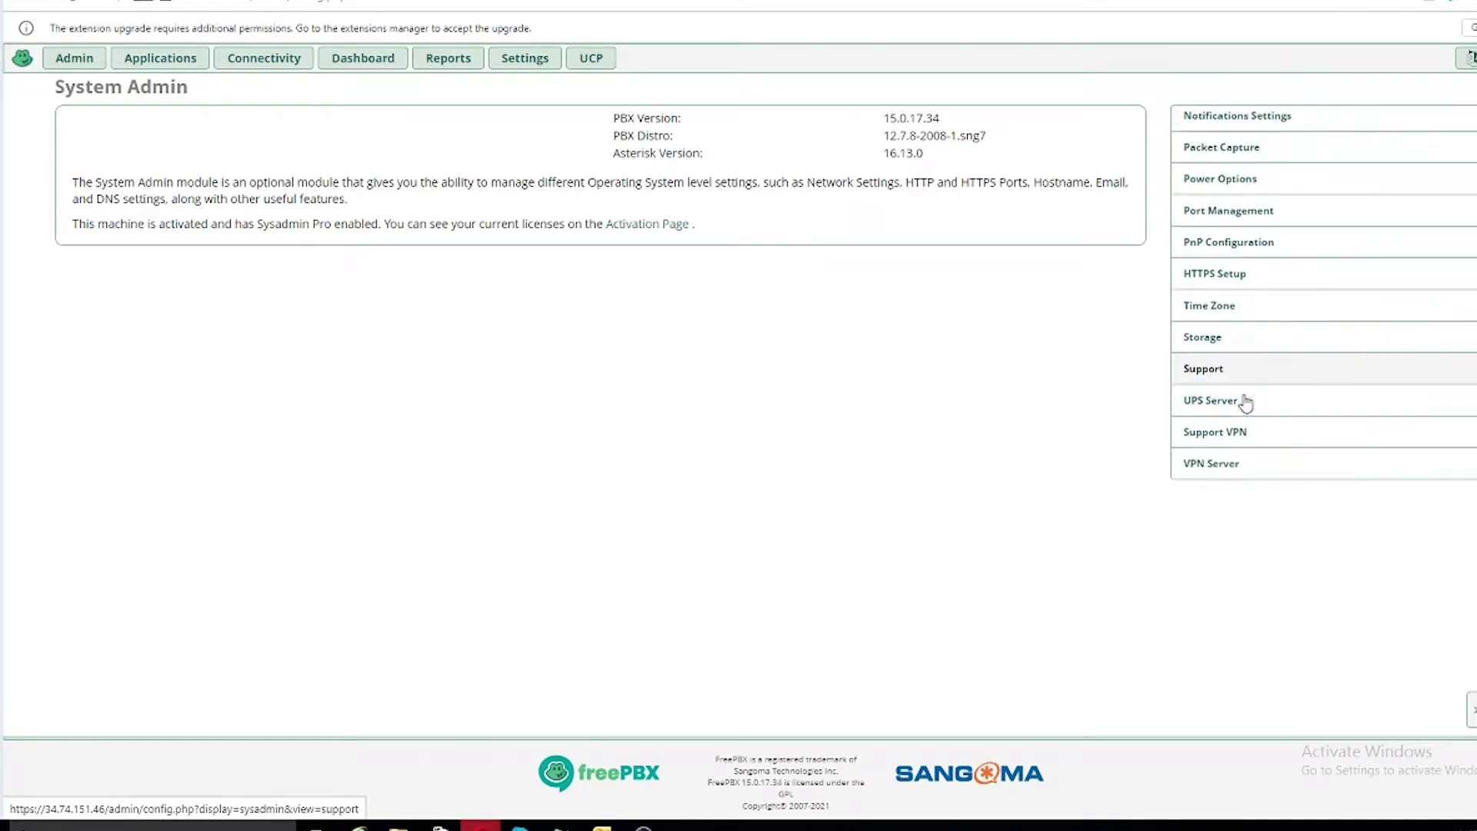
click(1231, 211)
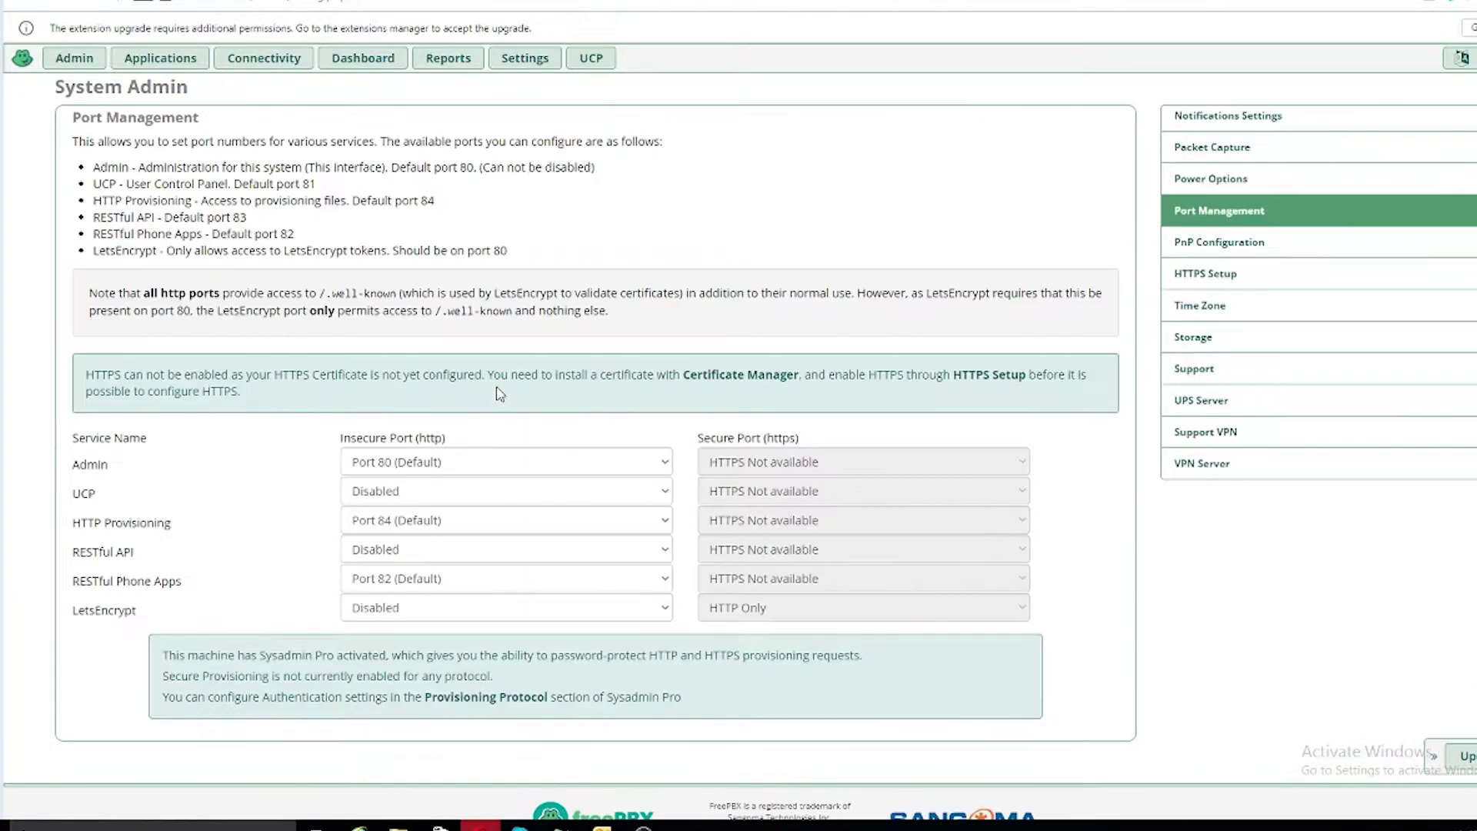
click(530, 463)
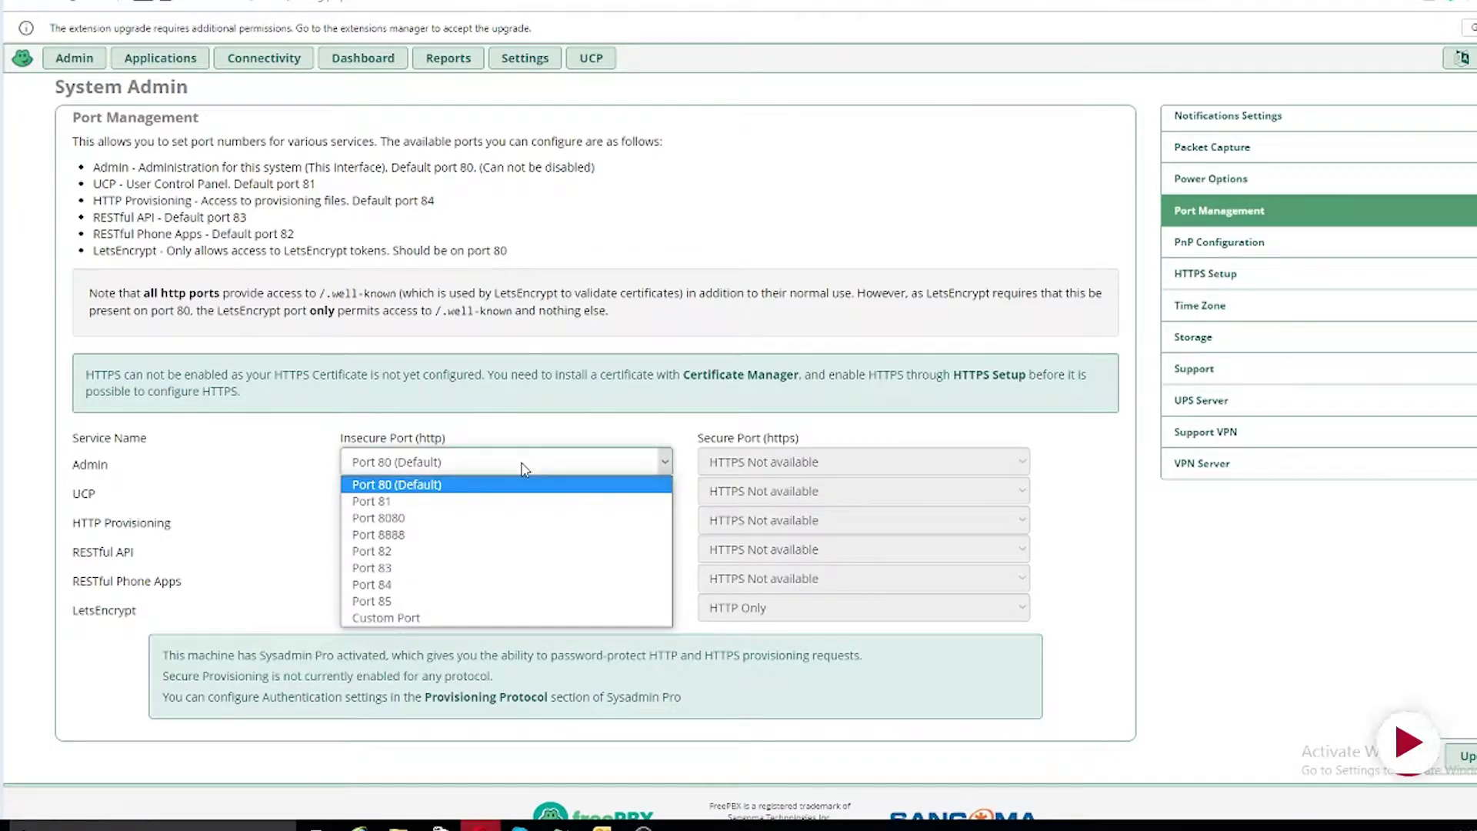
click(522, 517)
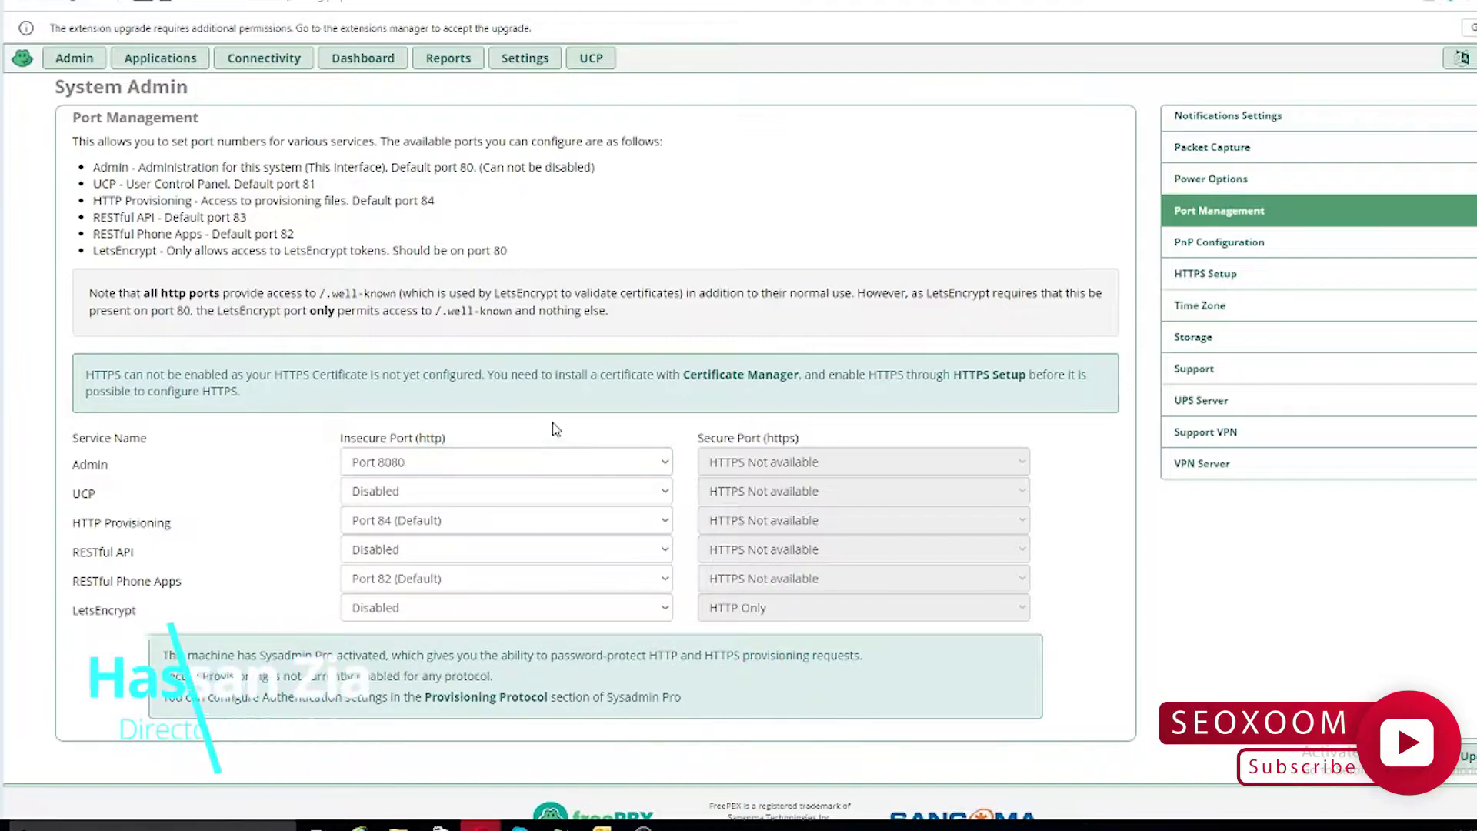
click(554, 608)
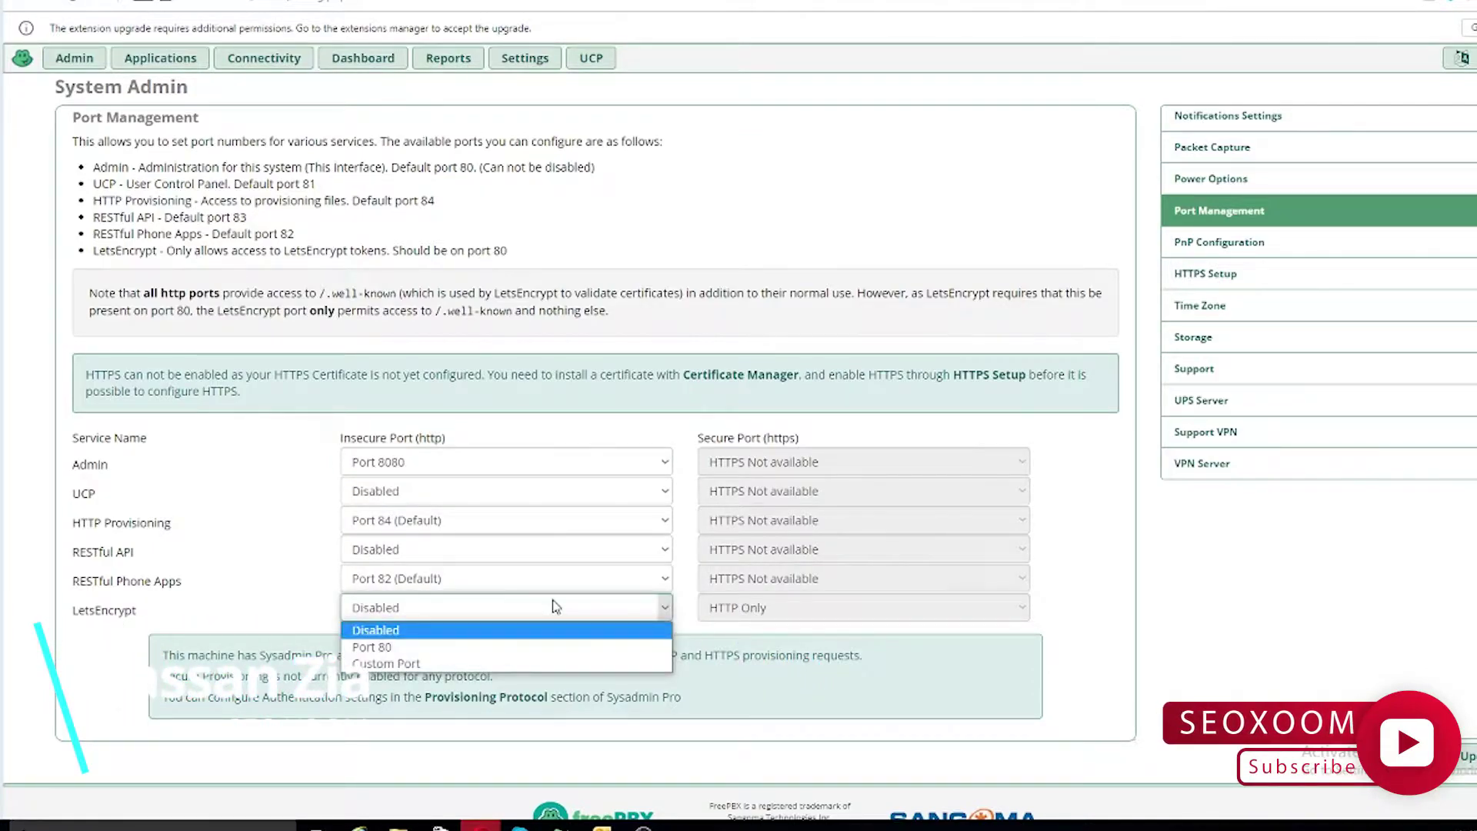
click(551, 648)
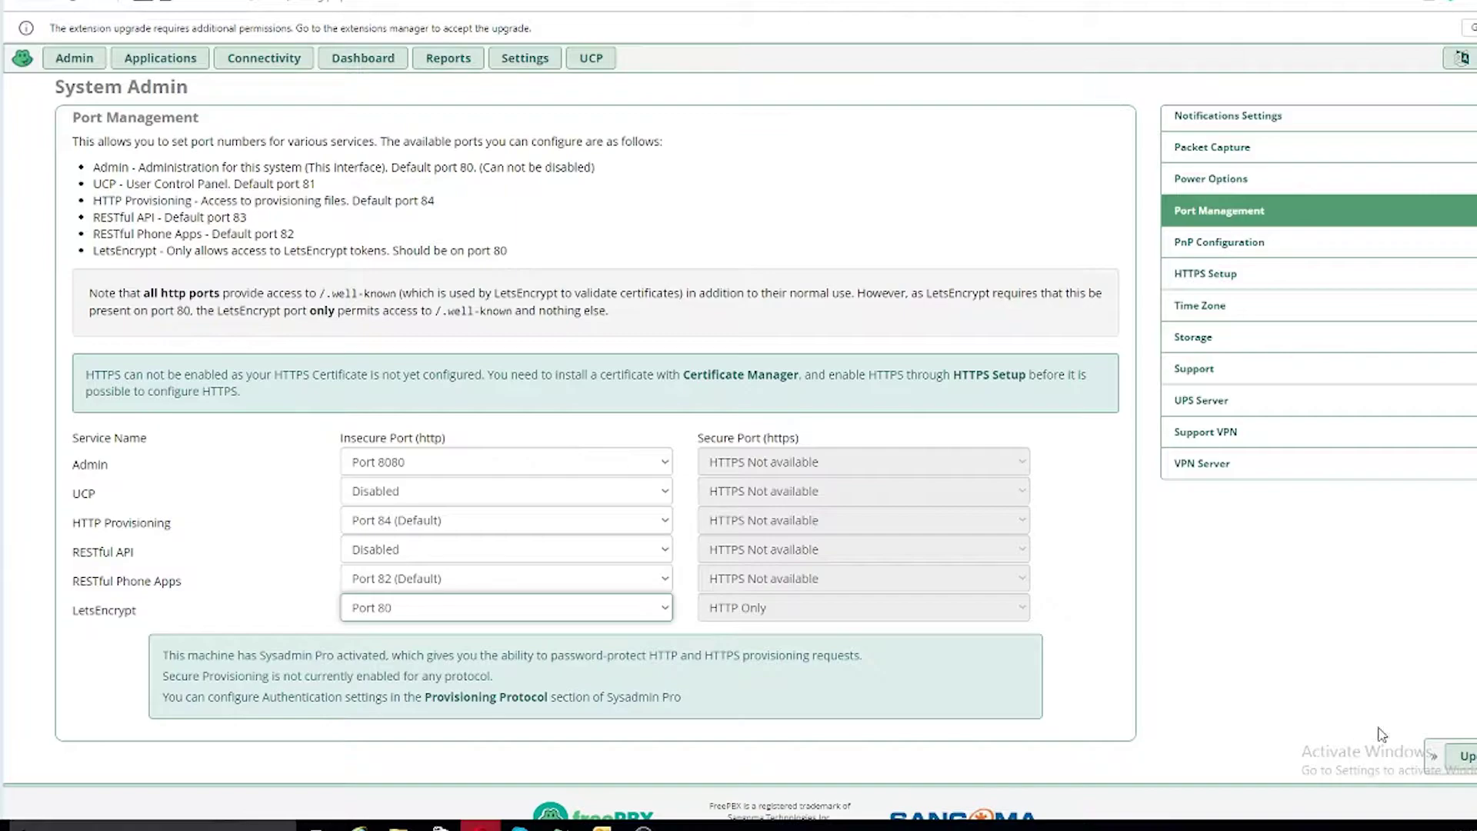
Save the 8080/80 port assignments, allow LetsEncrypt from Internet and Other firewall zones, then open Certificate Management
click(1467, 757)
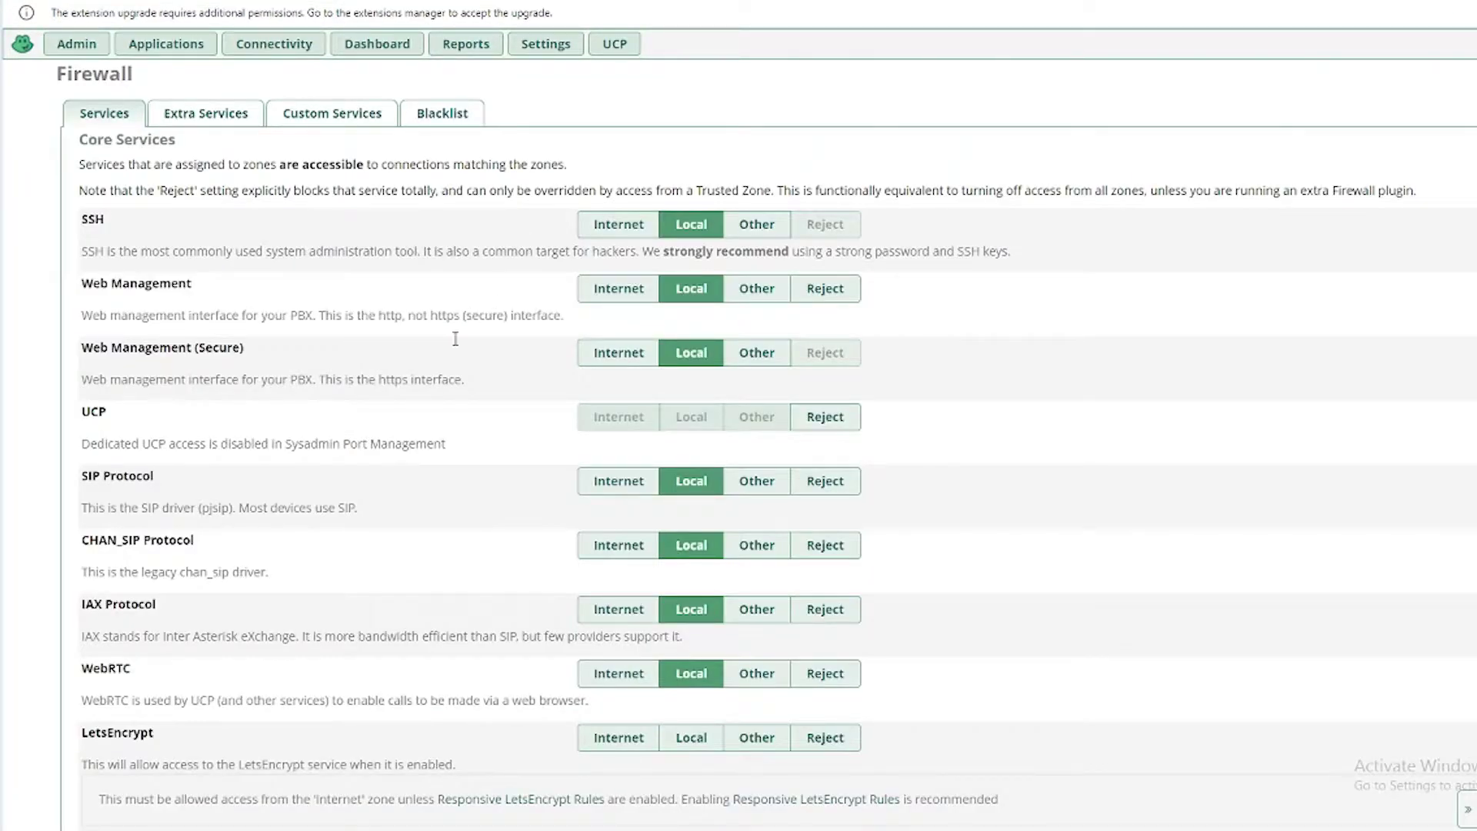
scroll(435, 373, down, 3)
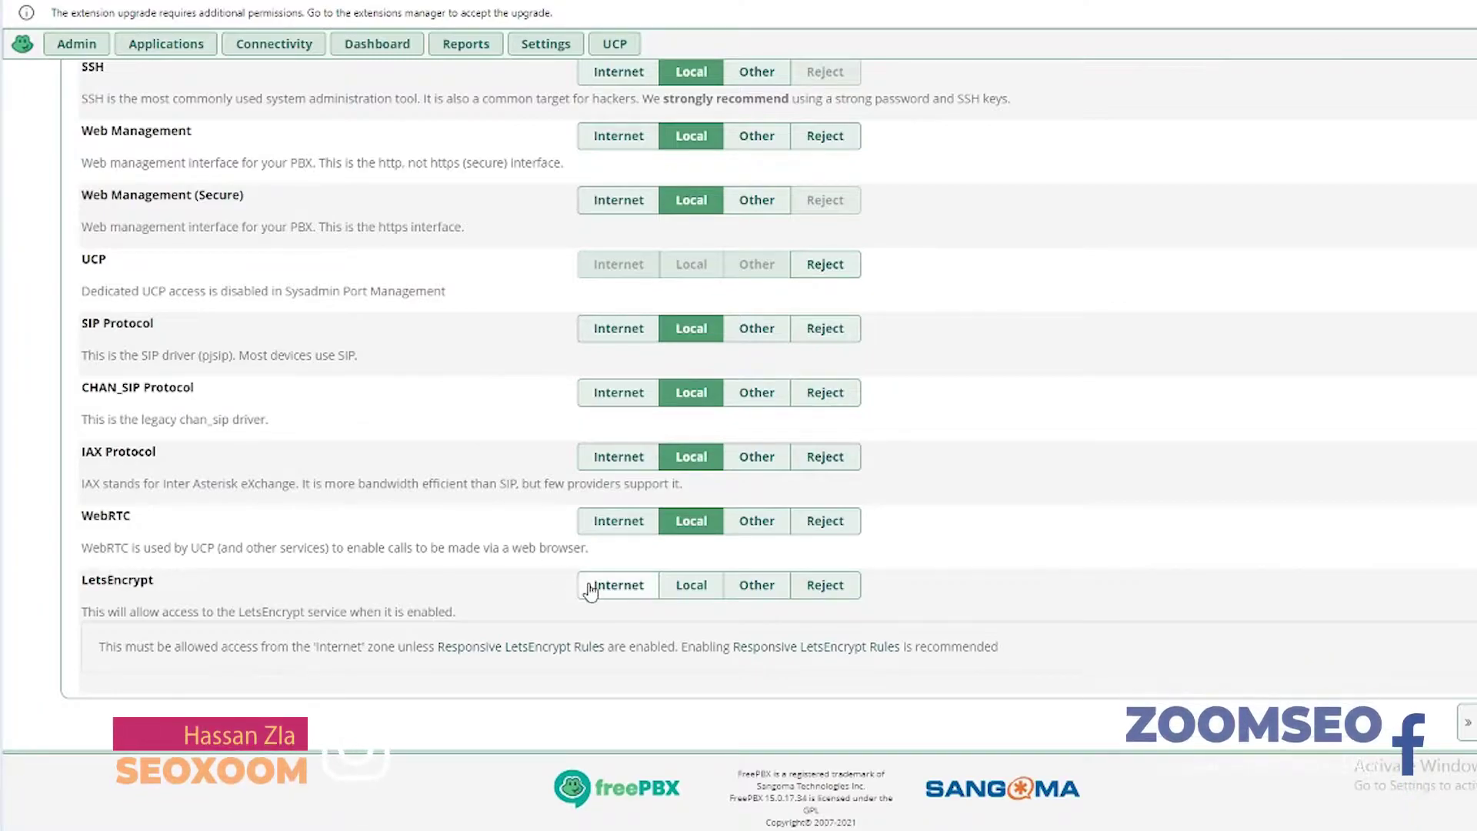
click(590, 587)
click(756, 587)
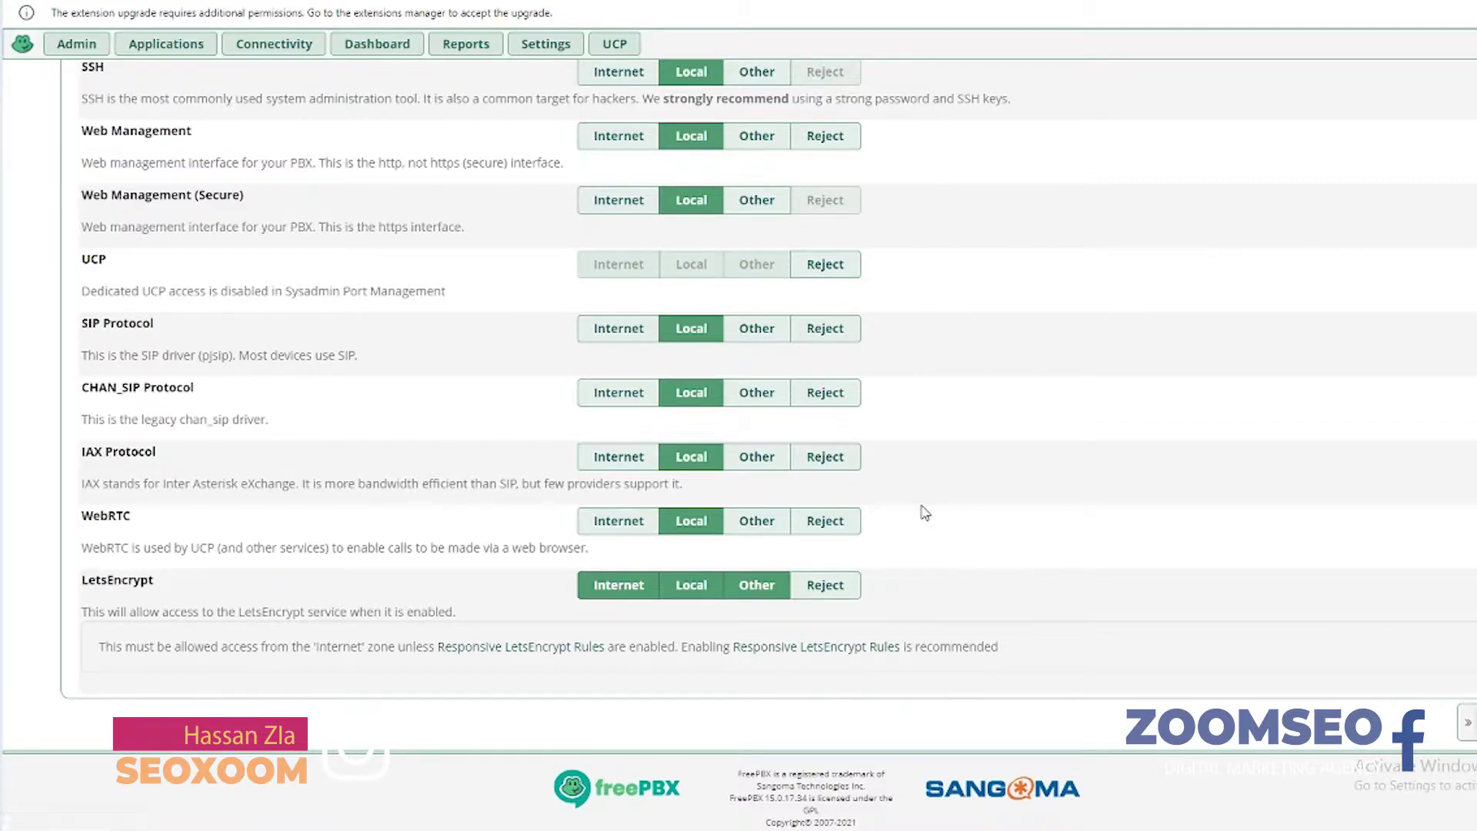
scroll(923, 513, up, 2)
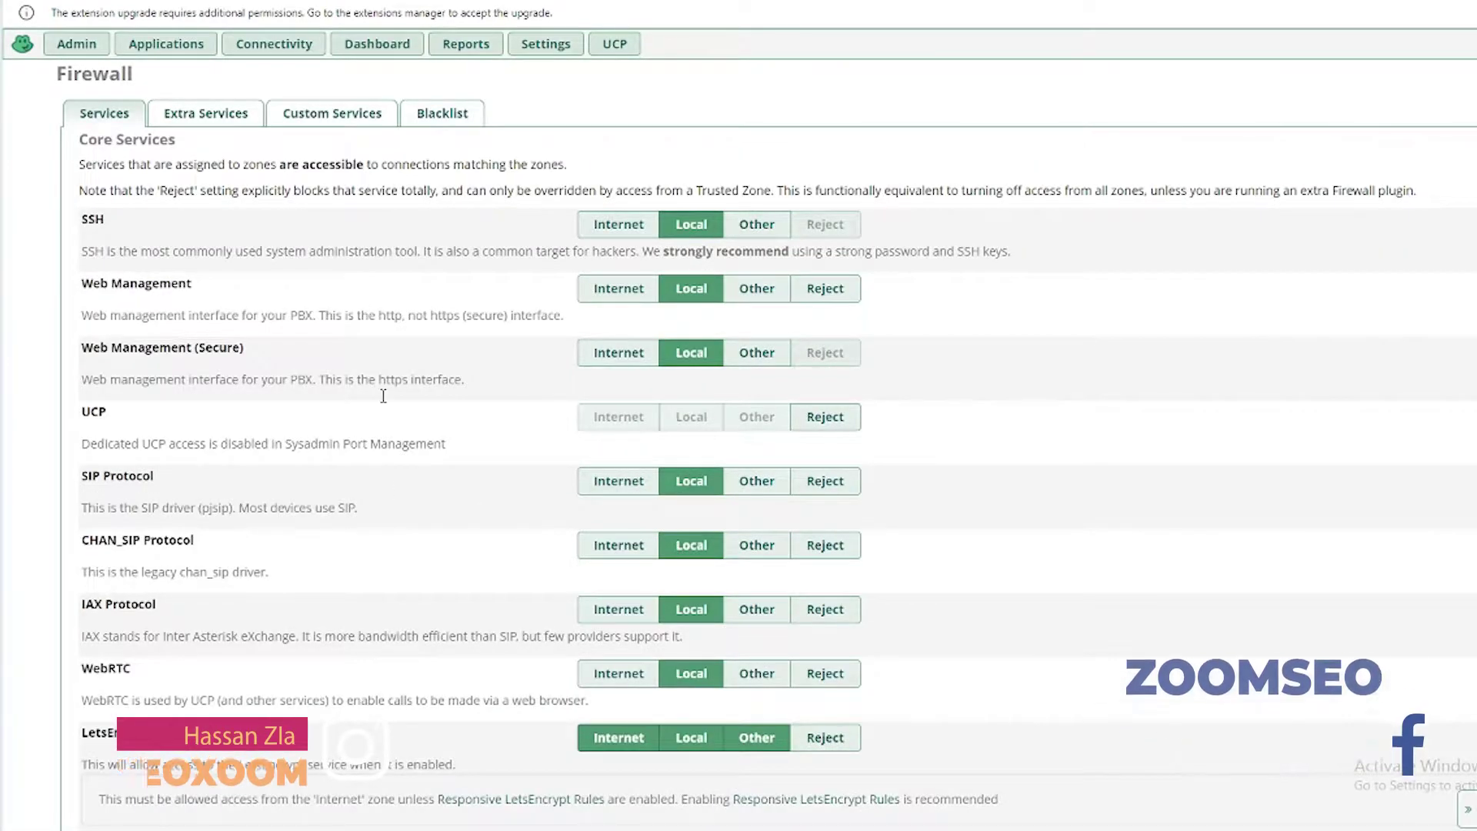
click(77, 44)
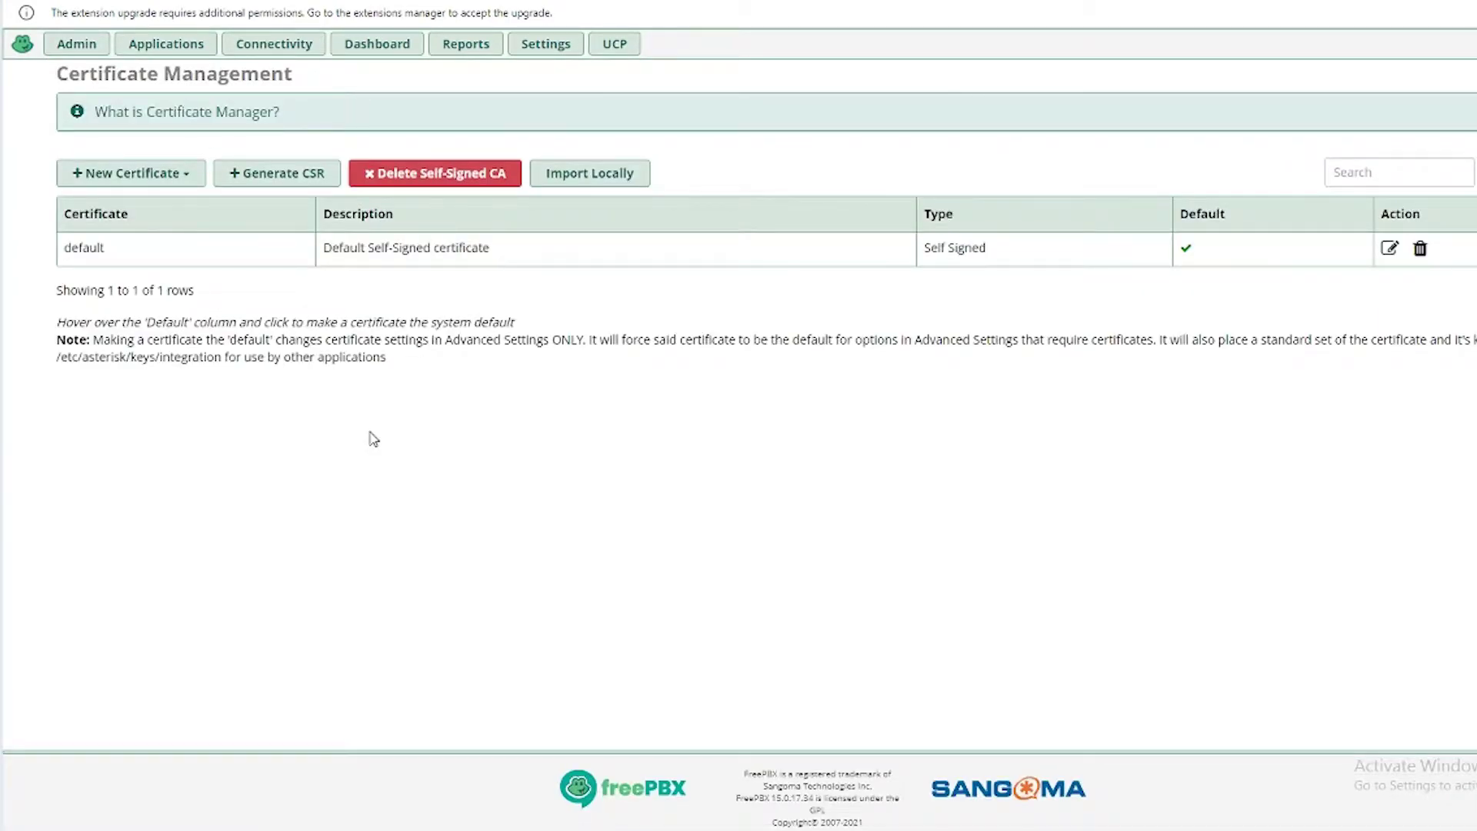
Start a new Let's Encrypt certificate, choosing the suggested host name and owner e-mail
click(181, 188)
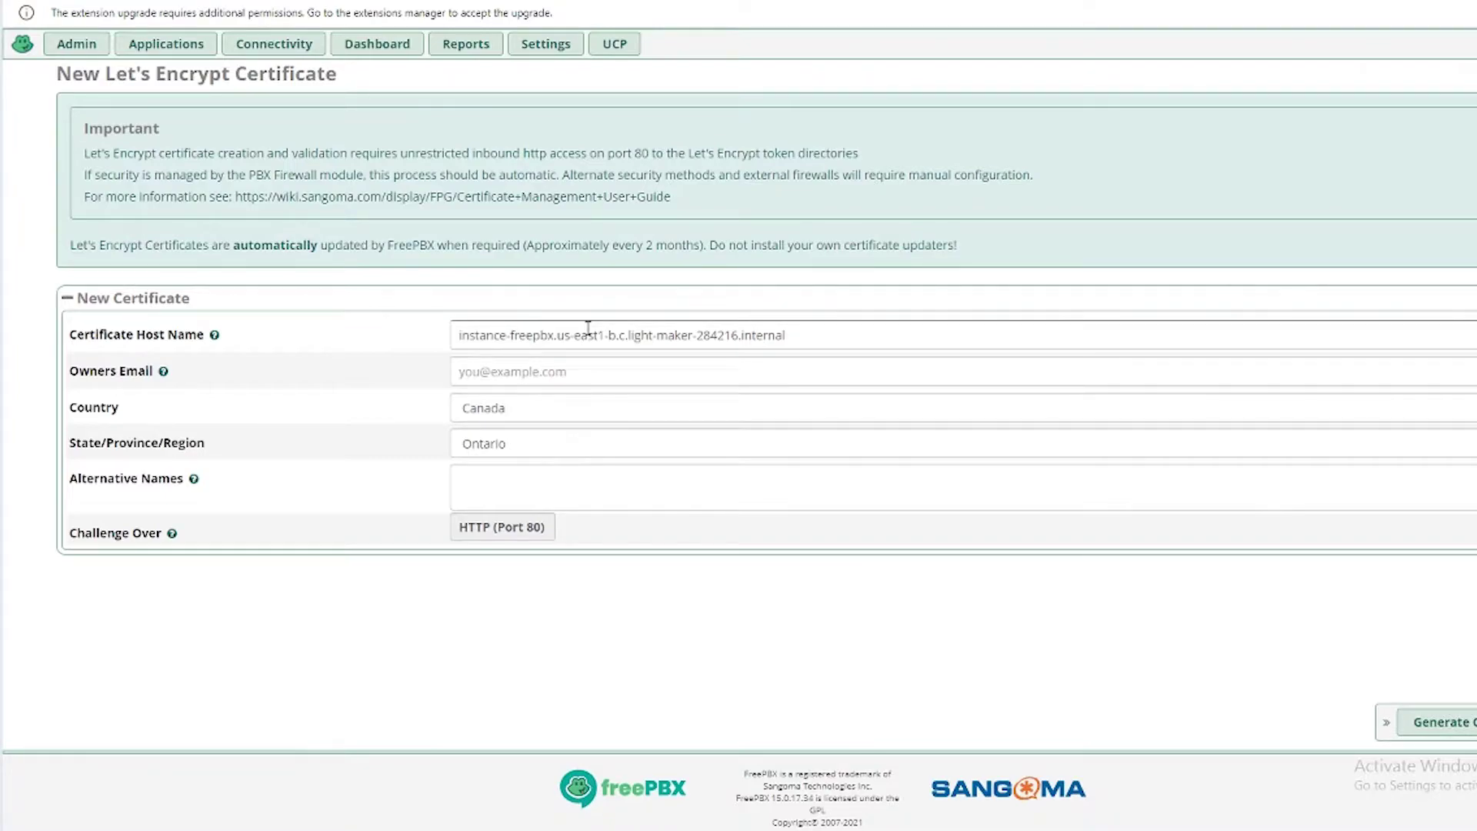
triple_click(589, 333)
text(g)
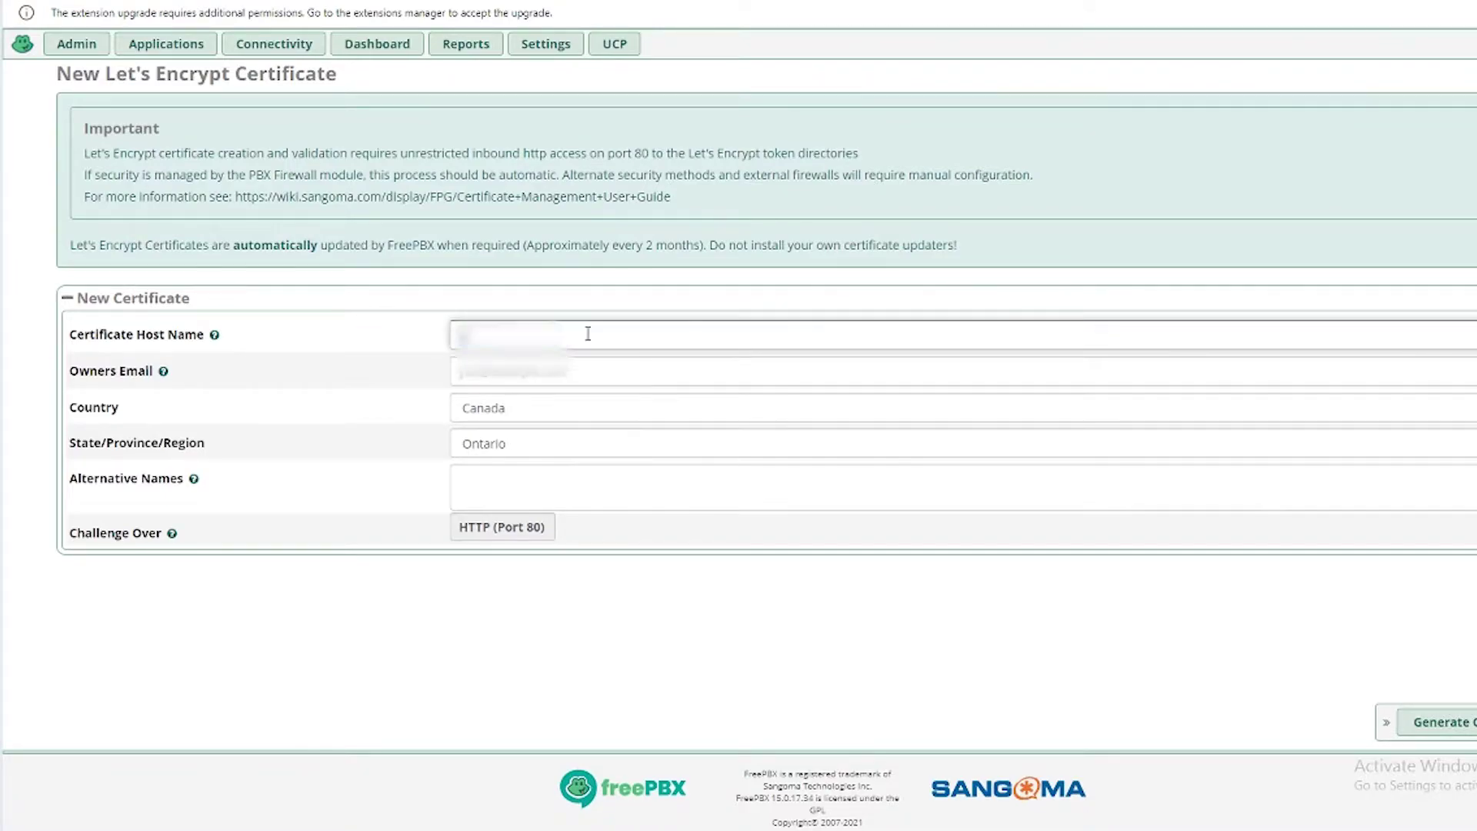
key(Down)
key(Return)
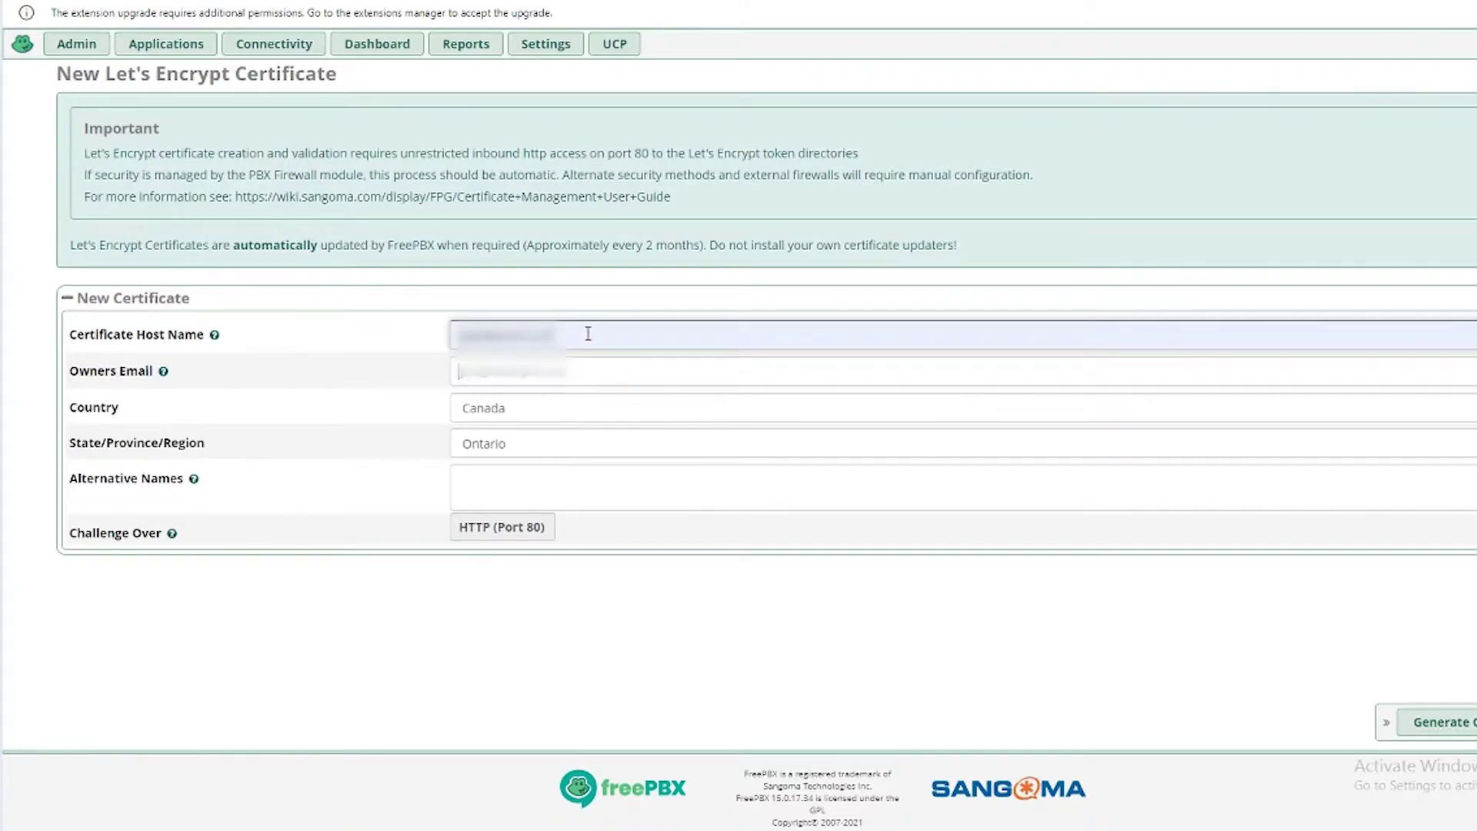
key(Tab)
text(h)
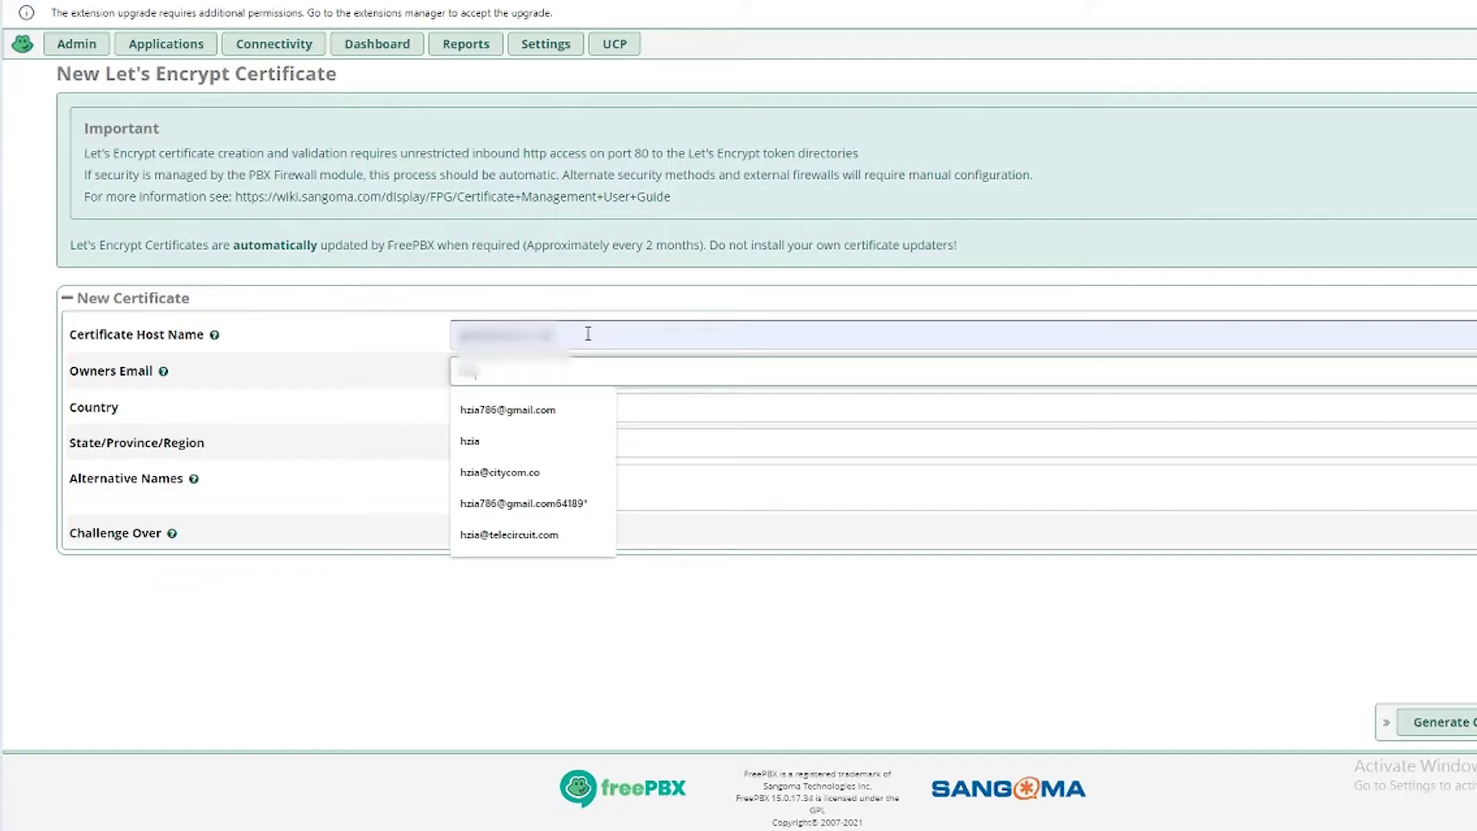
key(Down)
key(Return)
Set country to United States and state to Georgia, then generate the certificate
key(Tab)
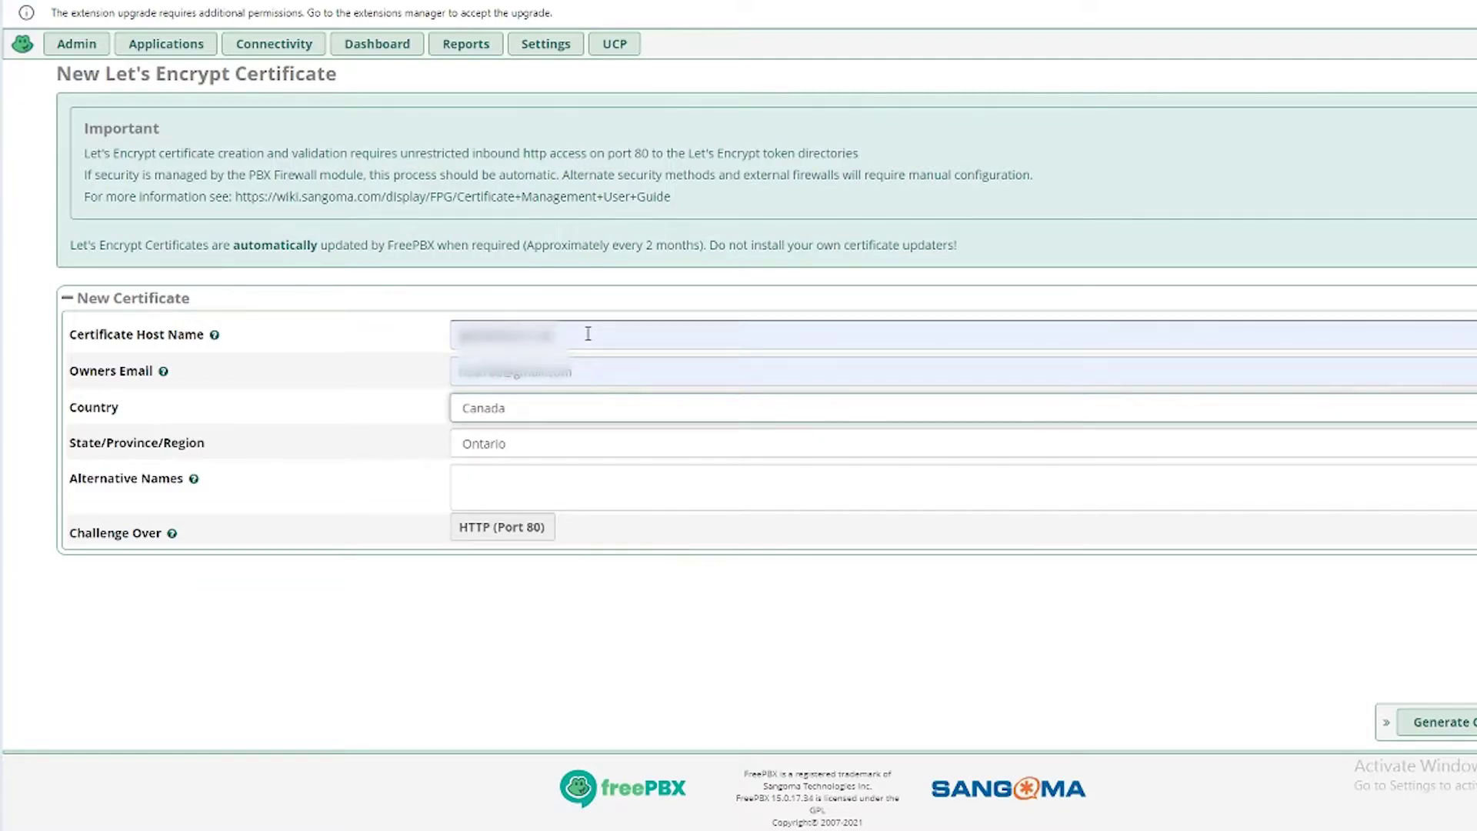
text(united s)
key(Tab)
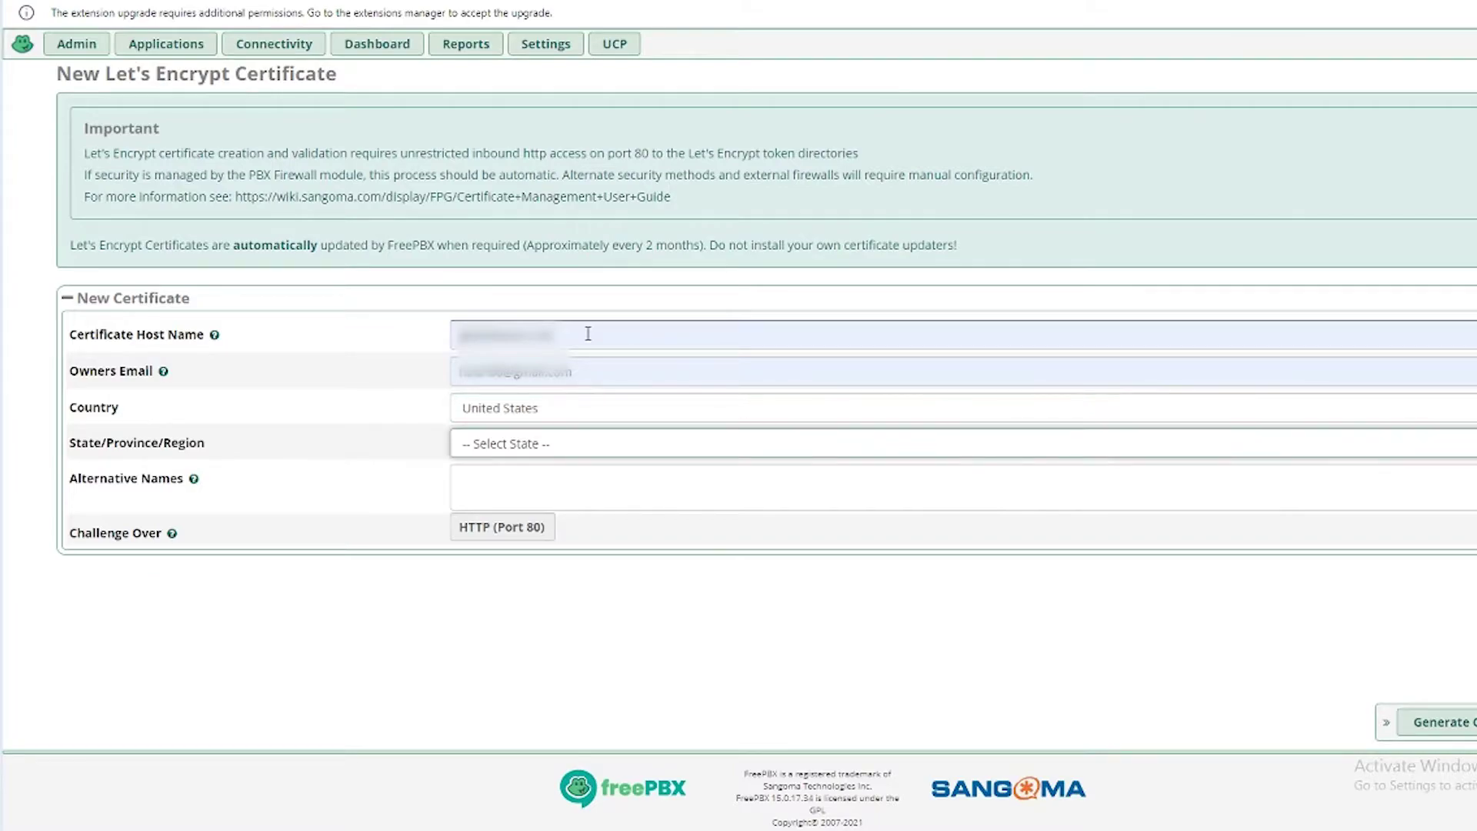
text(georgia)
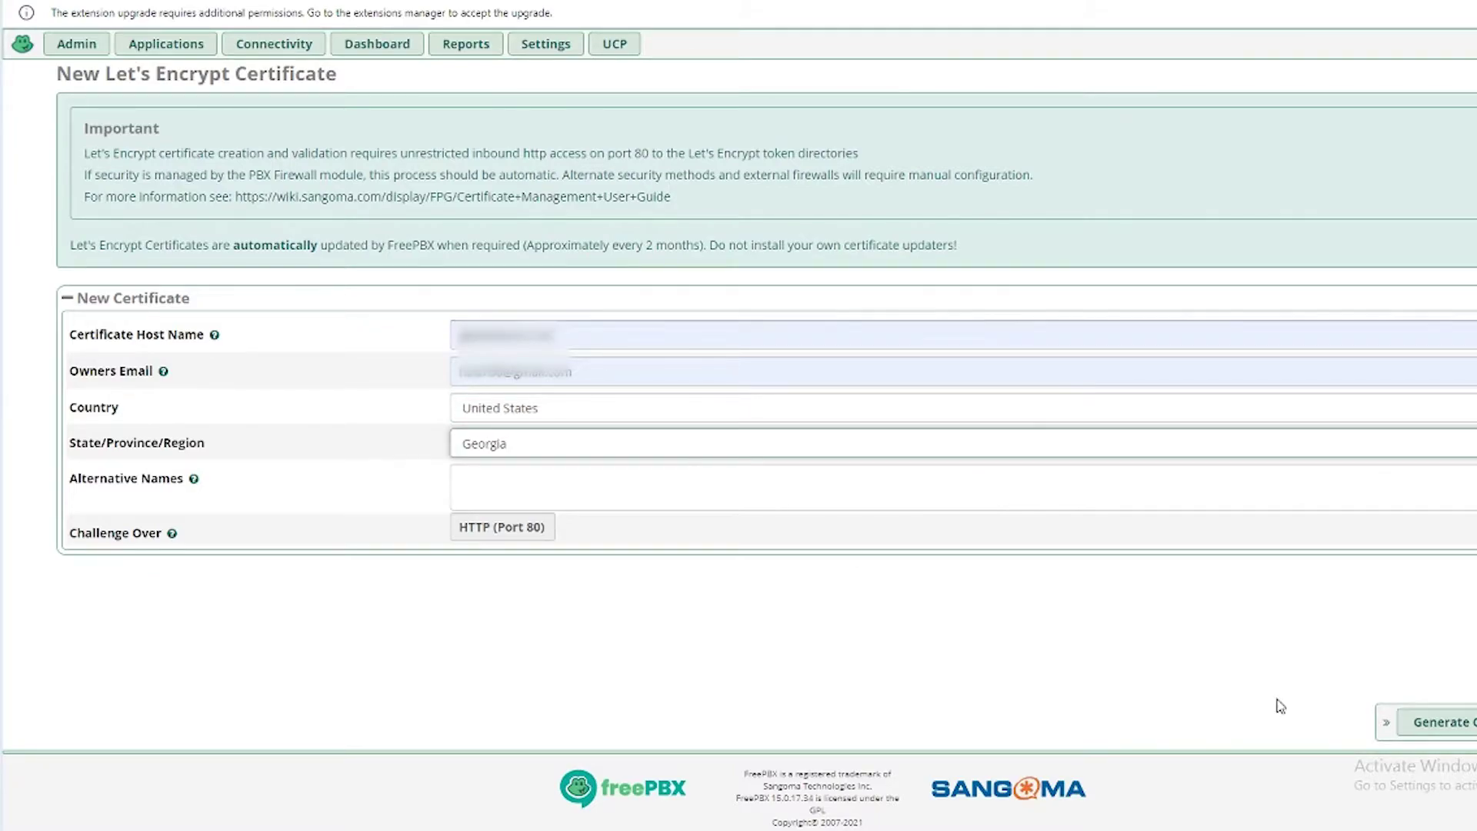
click(1440, 722)
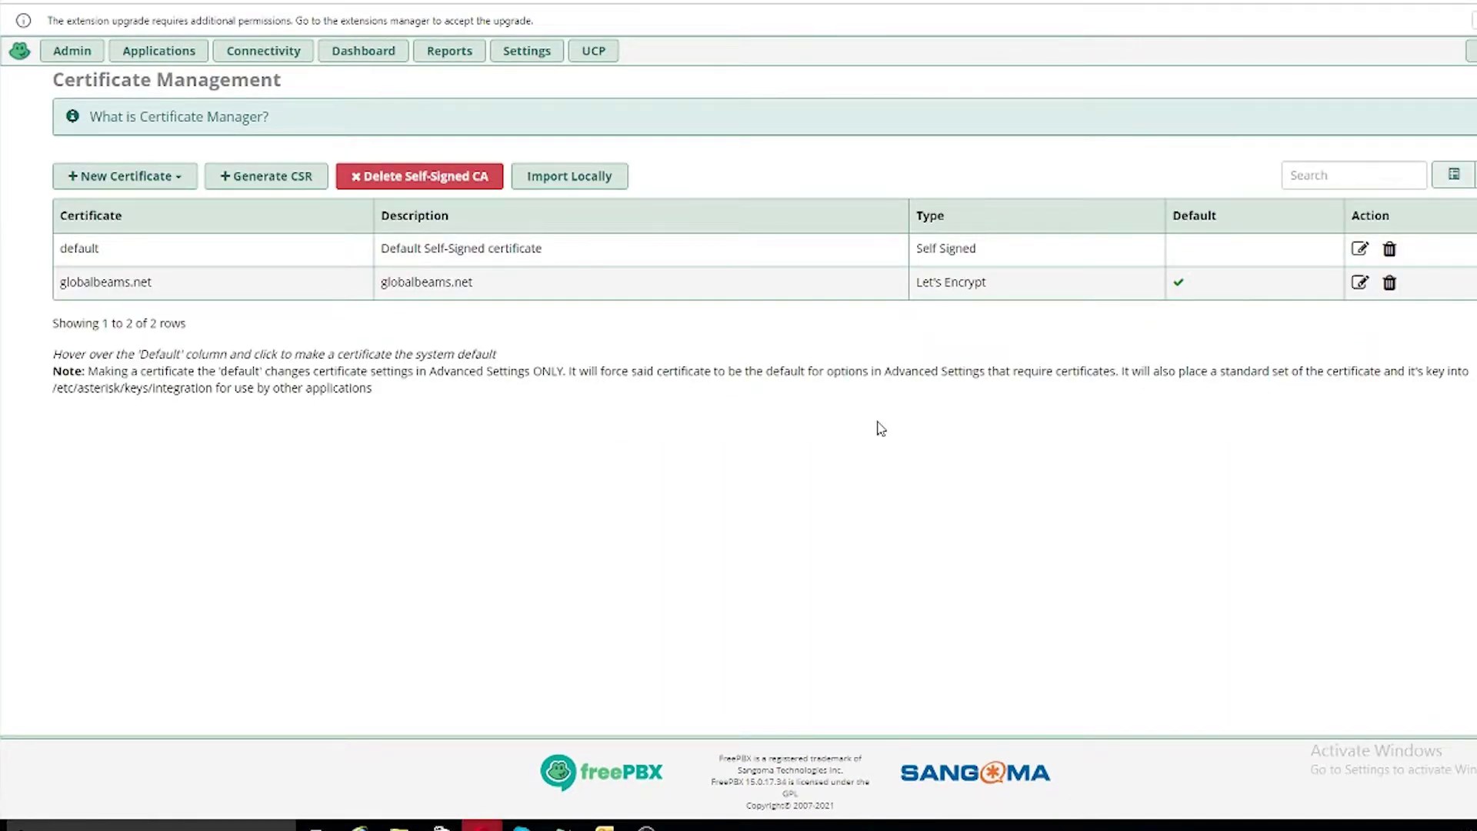
Open the HTTPS Setup page inside the System Admin module
click(72, 50)
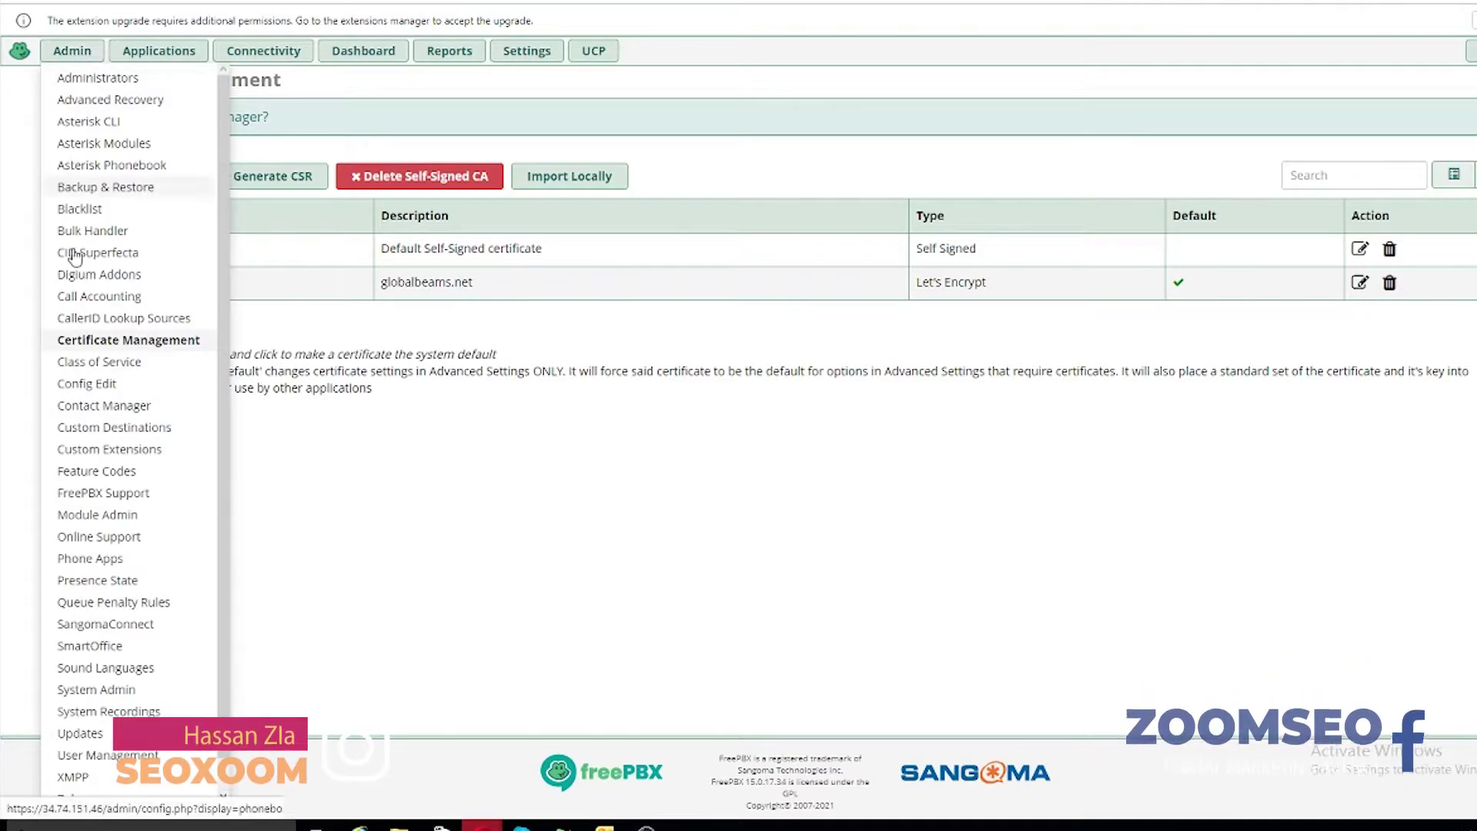
click(121, 690)
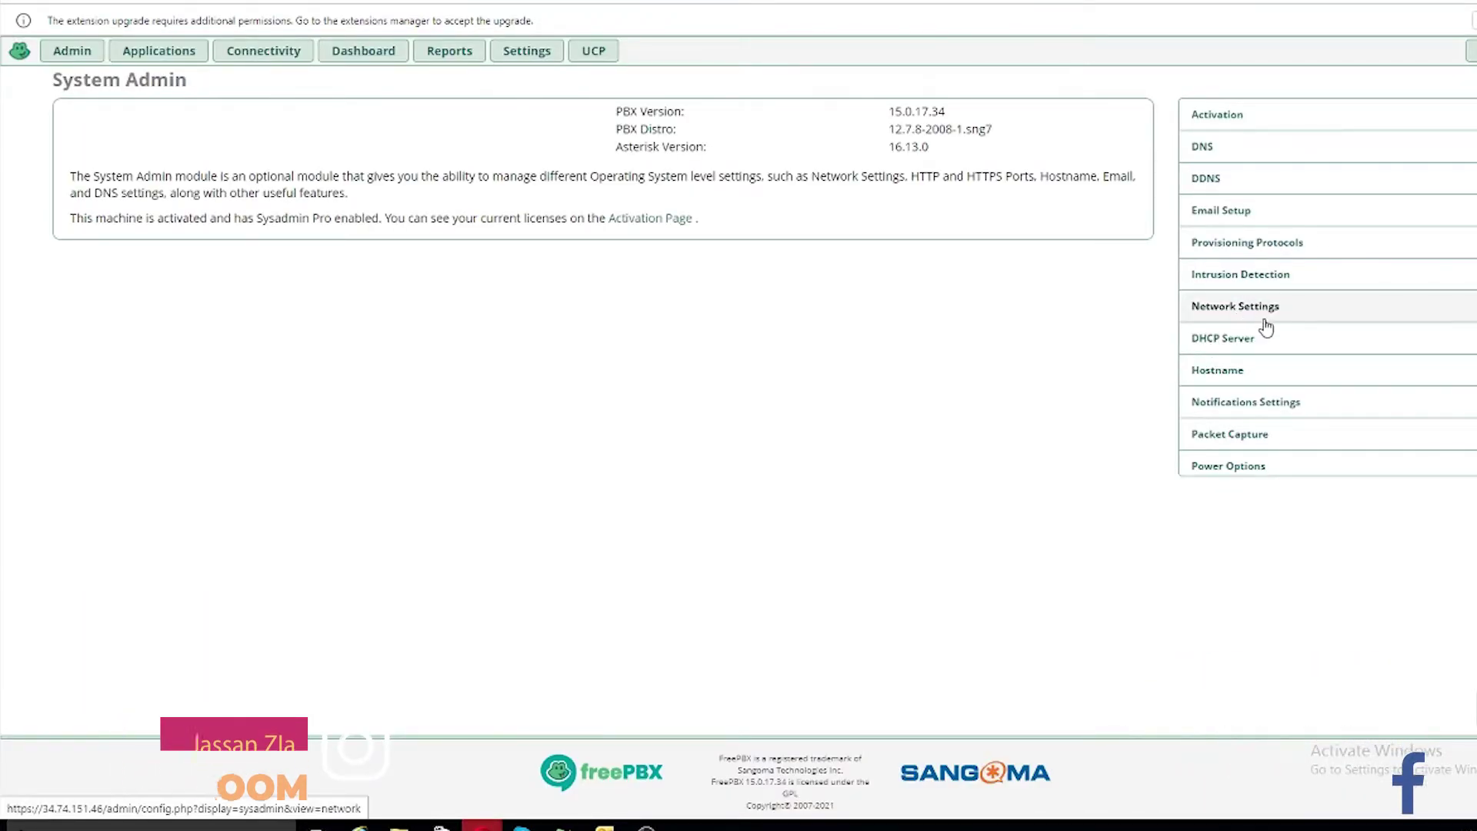
scroll(1266, 325, down, 1)
scroll(1266, 326, down, 1)
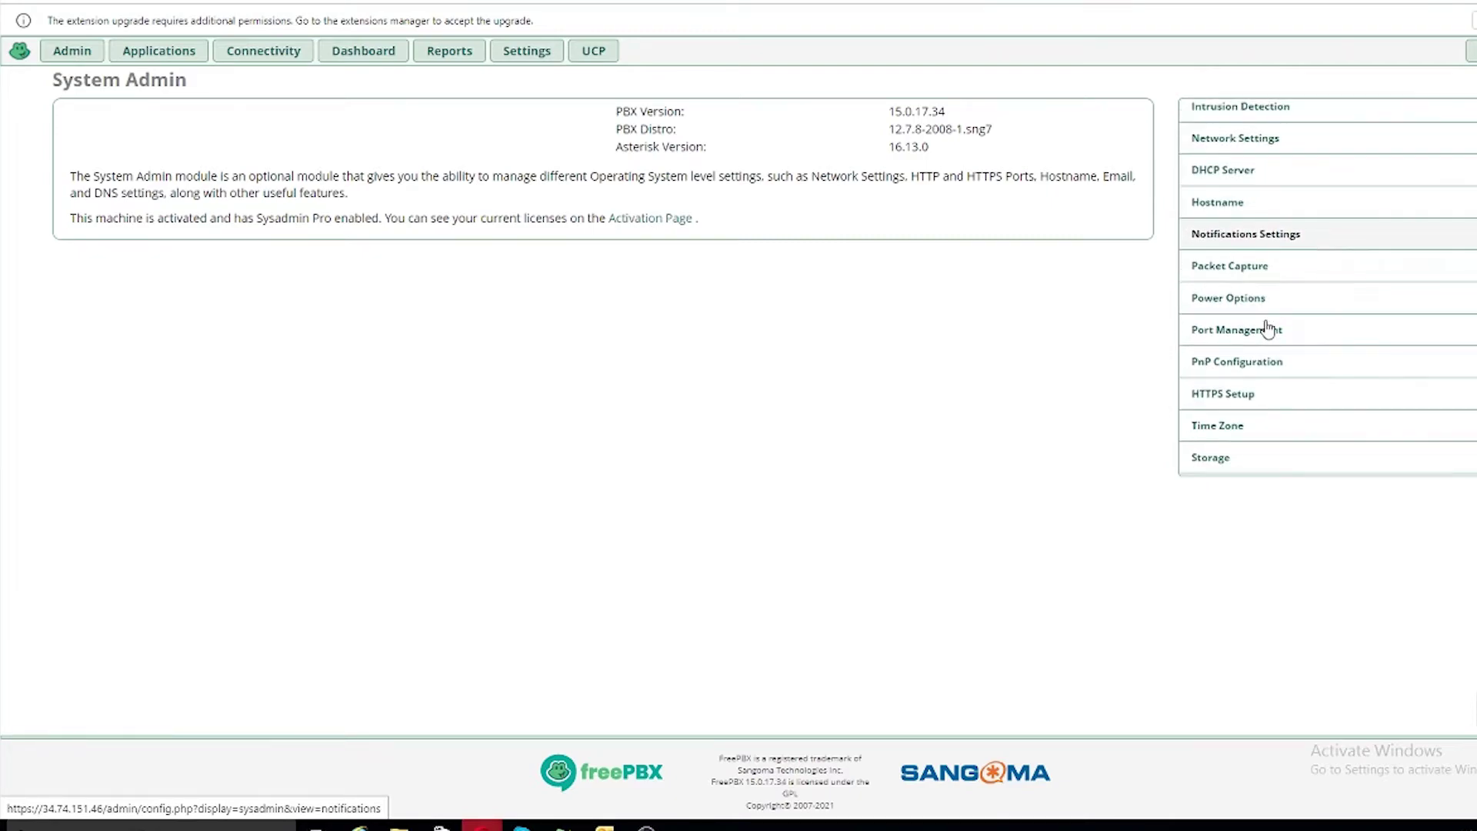
click(1223, 394)
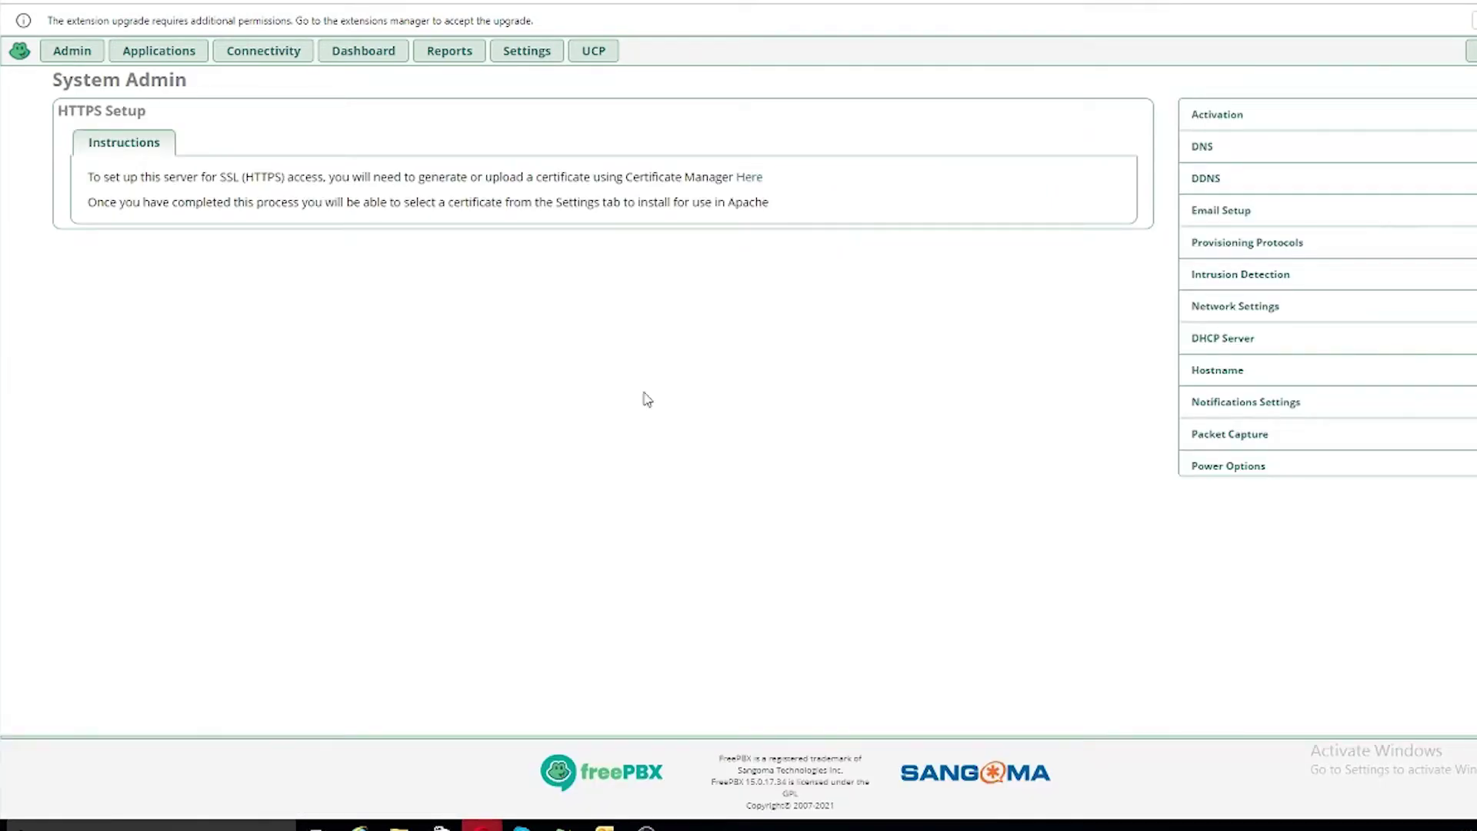
Install the globalbeams.net certificate for Apache from the HTTPS Setup Settings tab
click(244, 147)
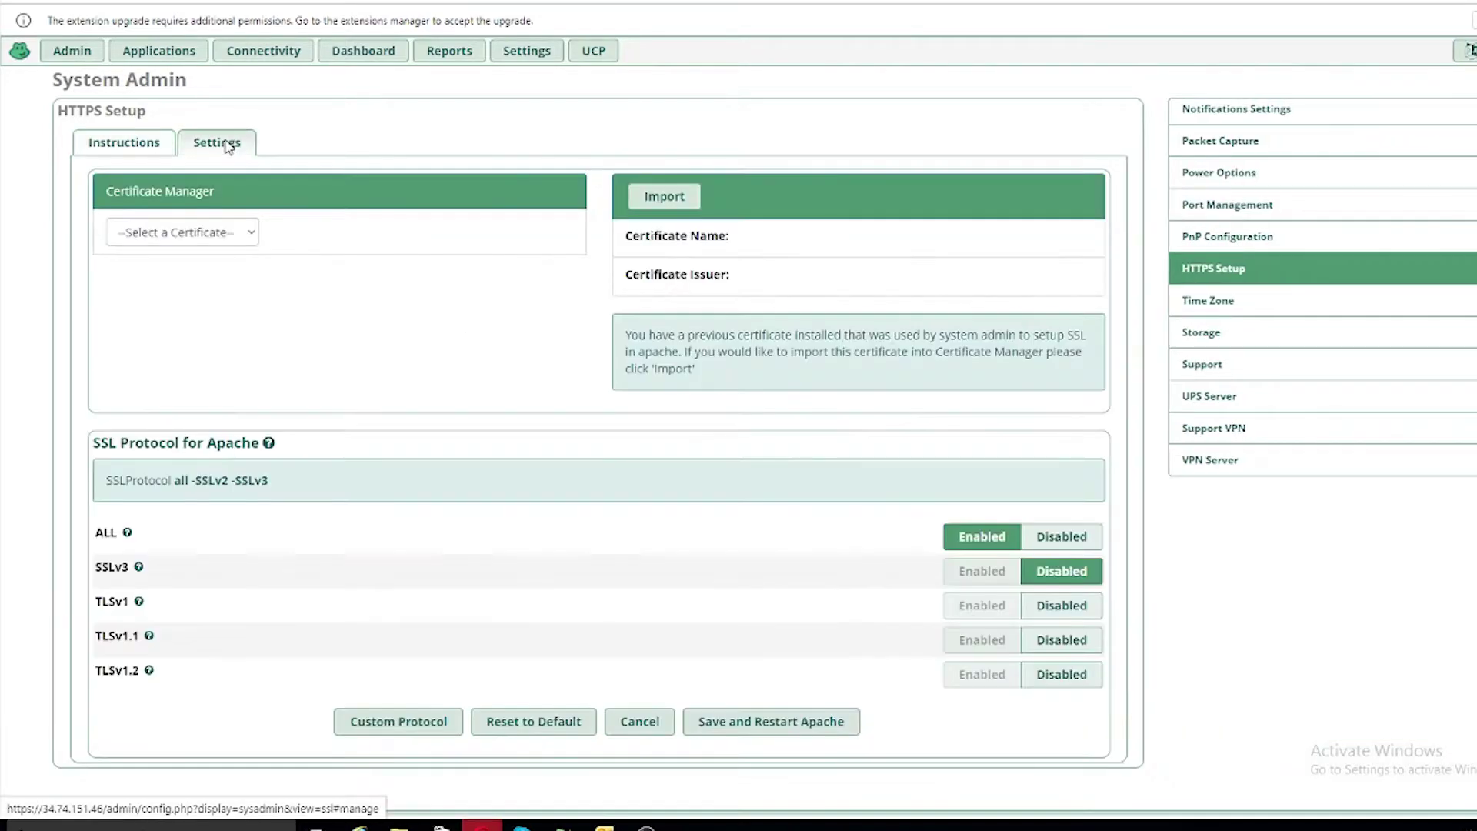
click(251, 233)
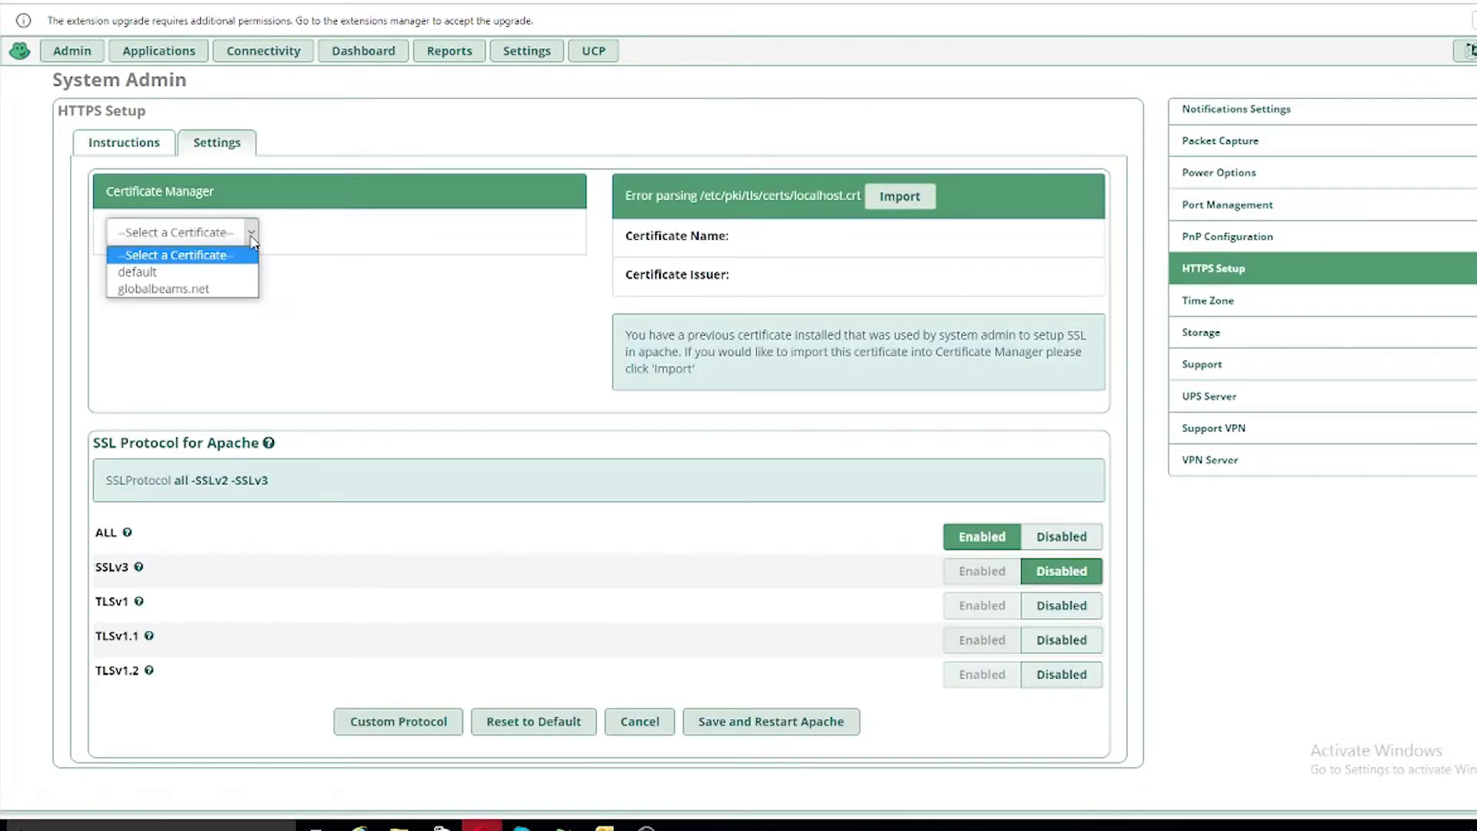
click(230, 290)
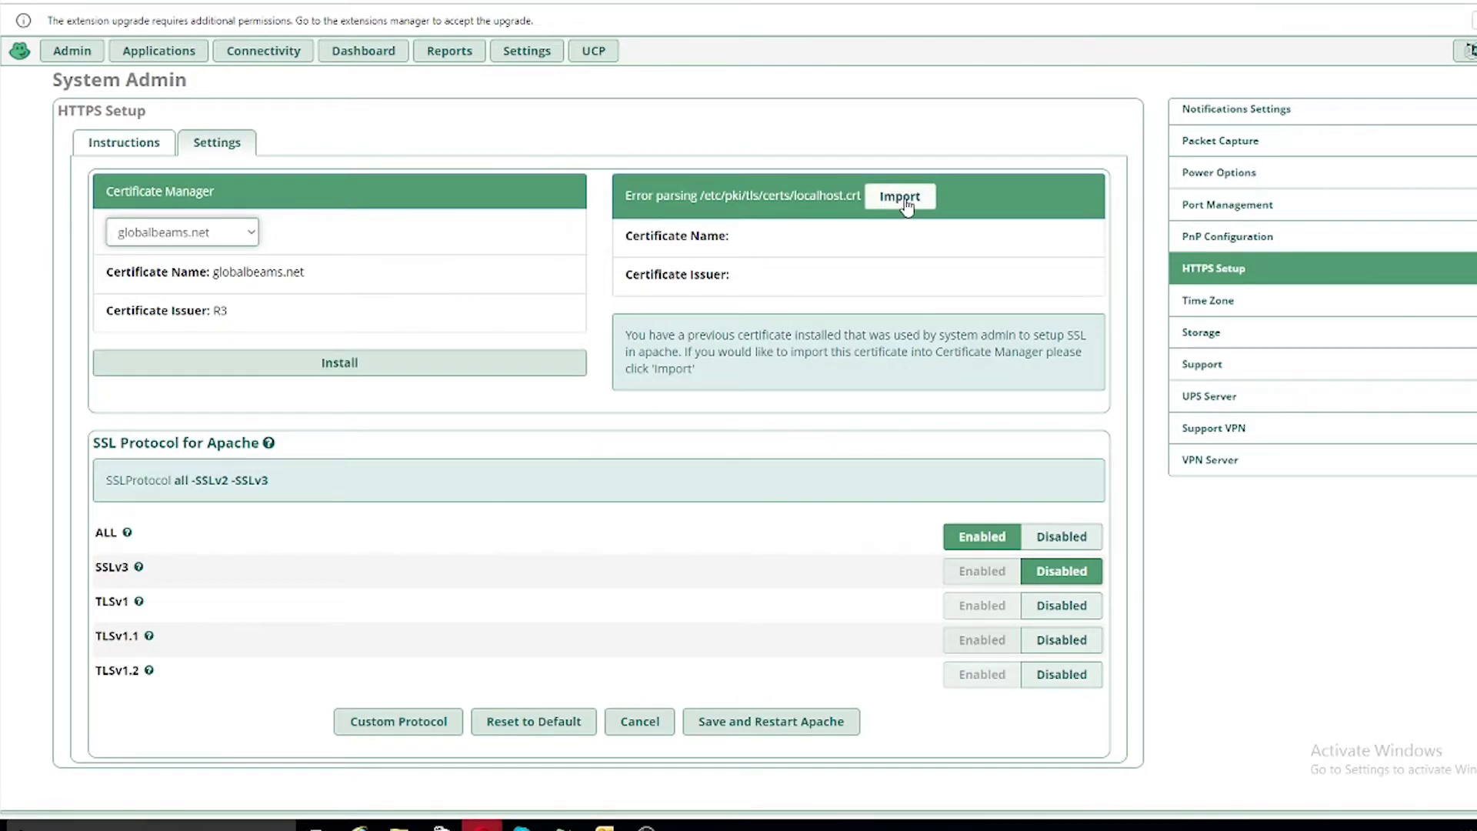
click(373, 363)
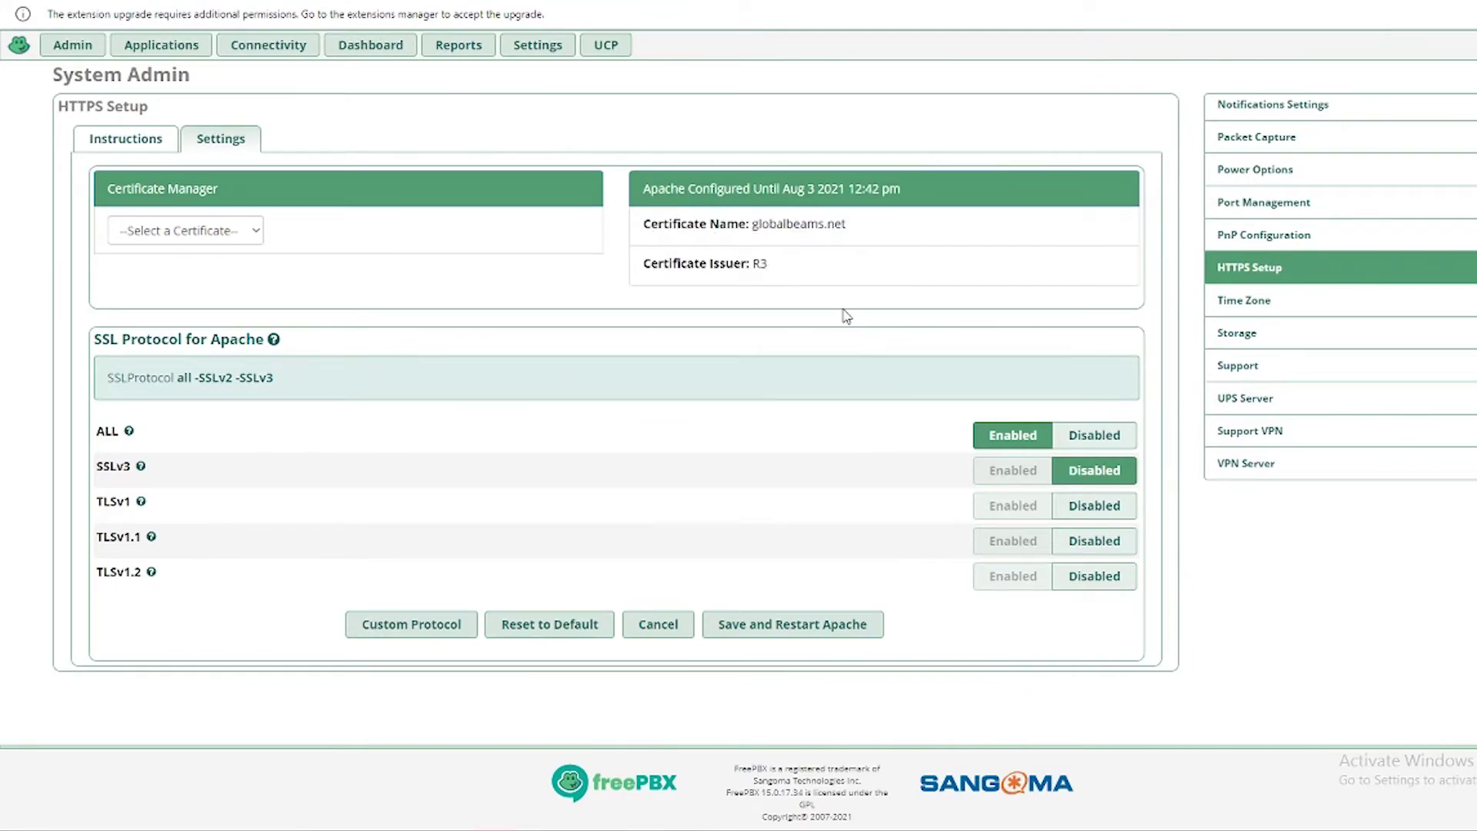
click(72, 48)
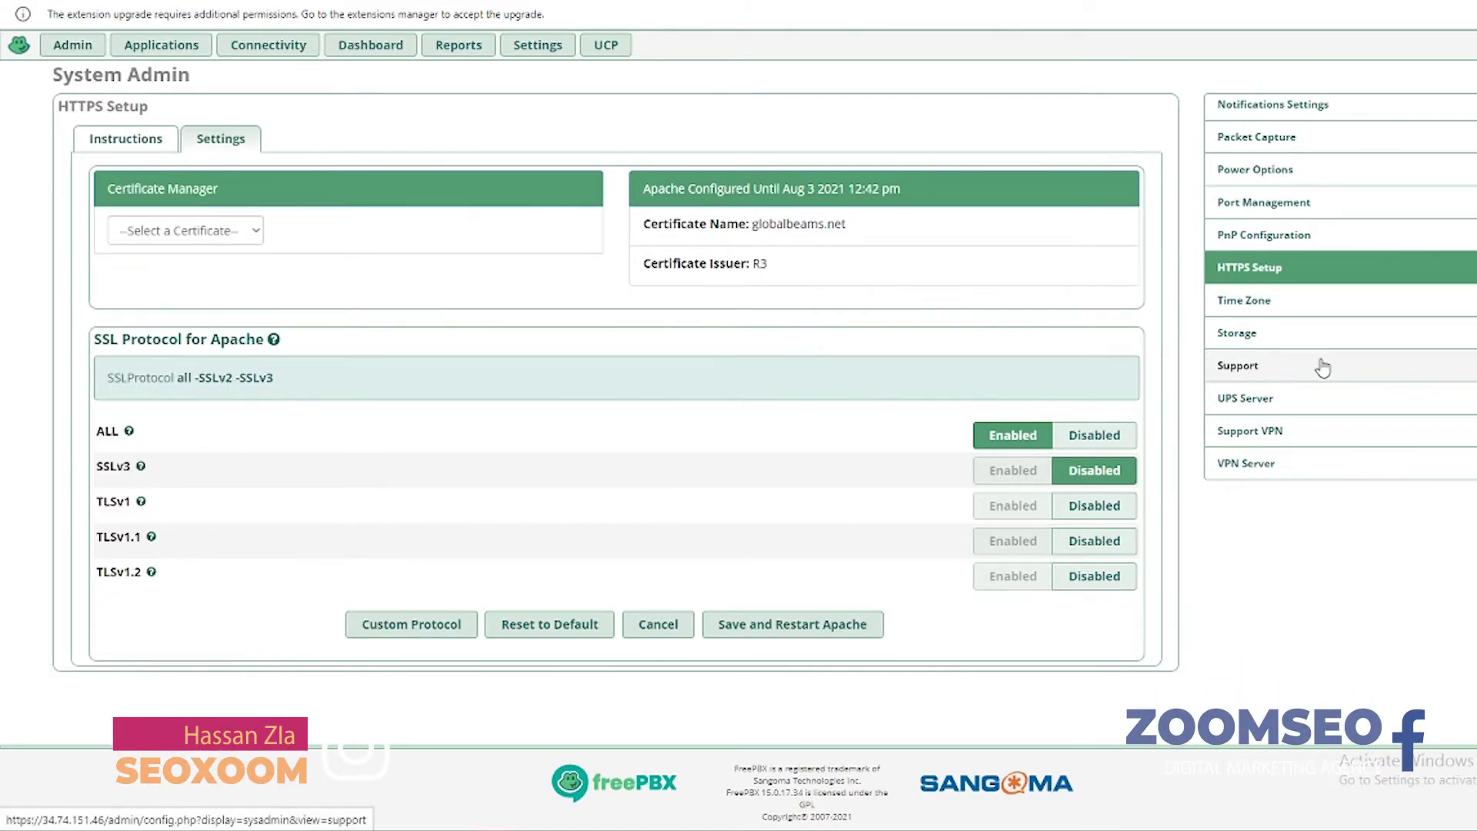
Set secure ports: UCP 4443, HTTP Provisioning 1443, RESTful API 2443, RESTful Phone Apps 5443
scroll(1321, 368, up, 1)
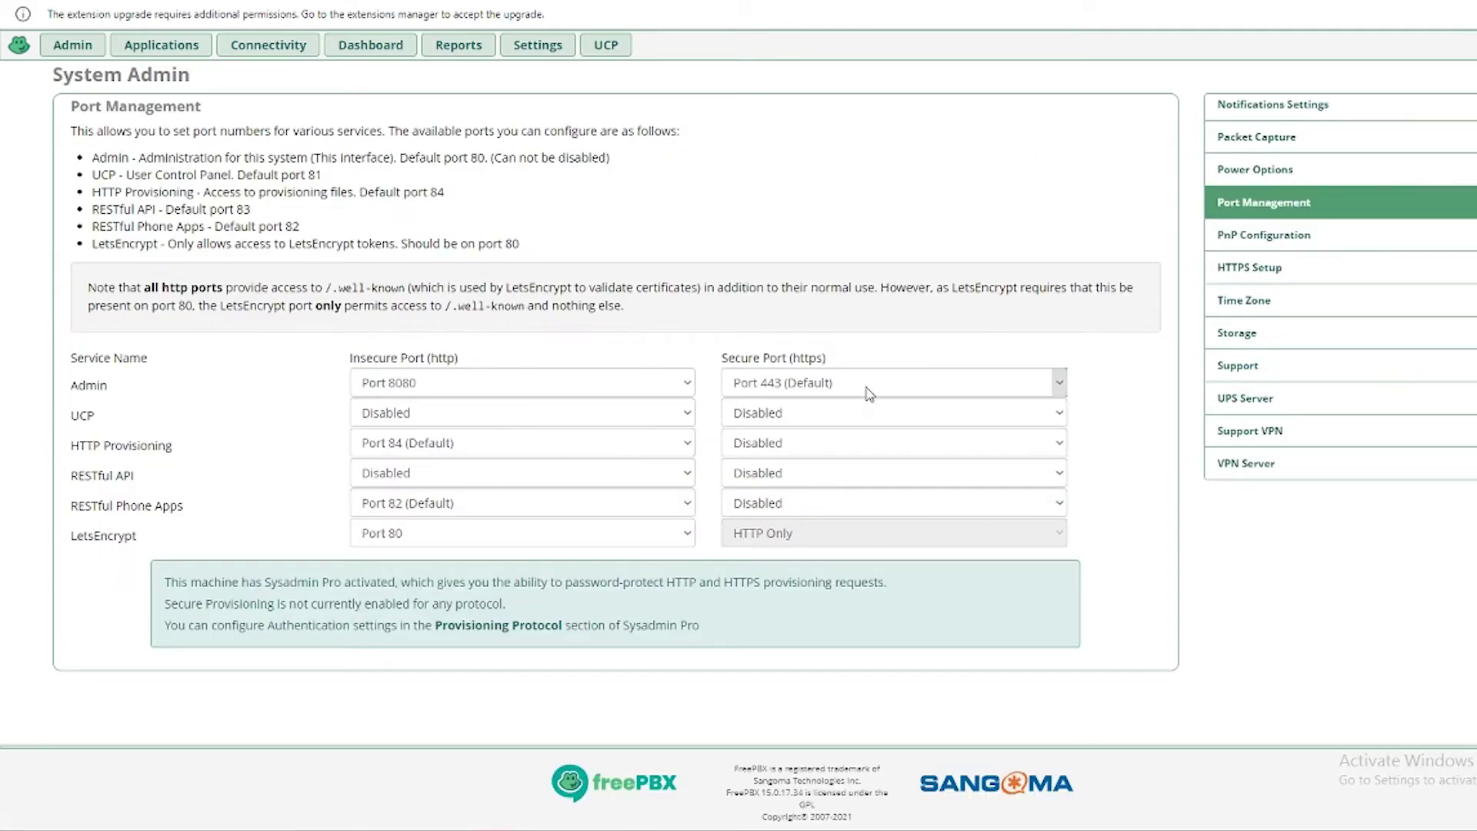
click(871, 420)
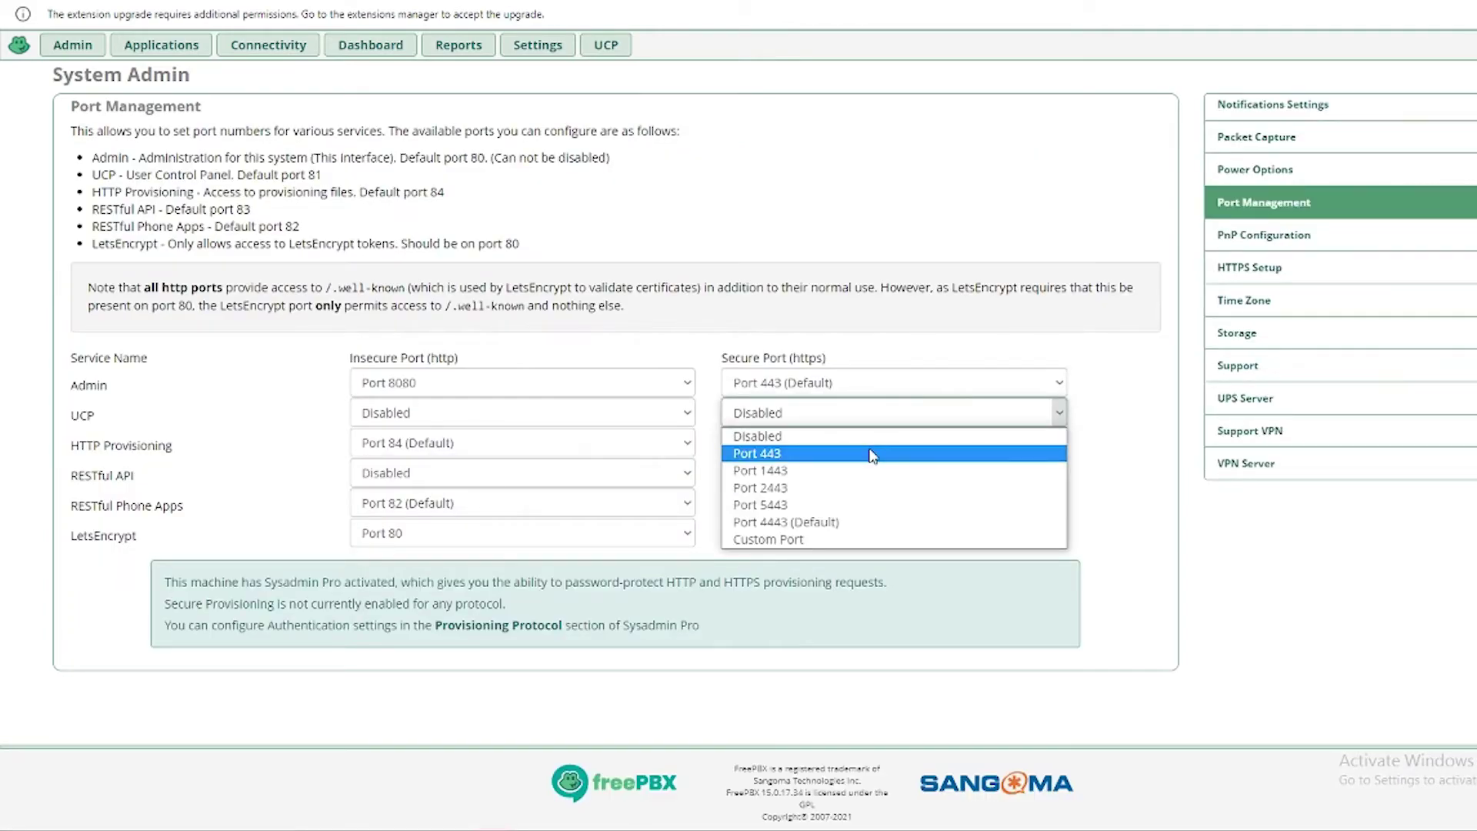
click(873, 528)
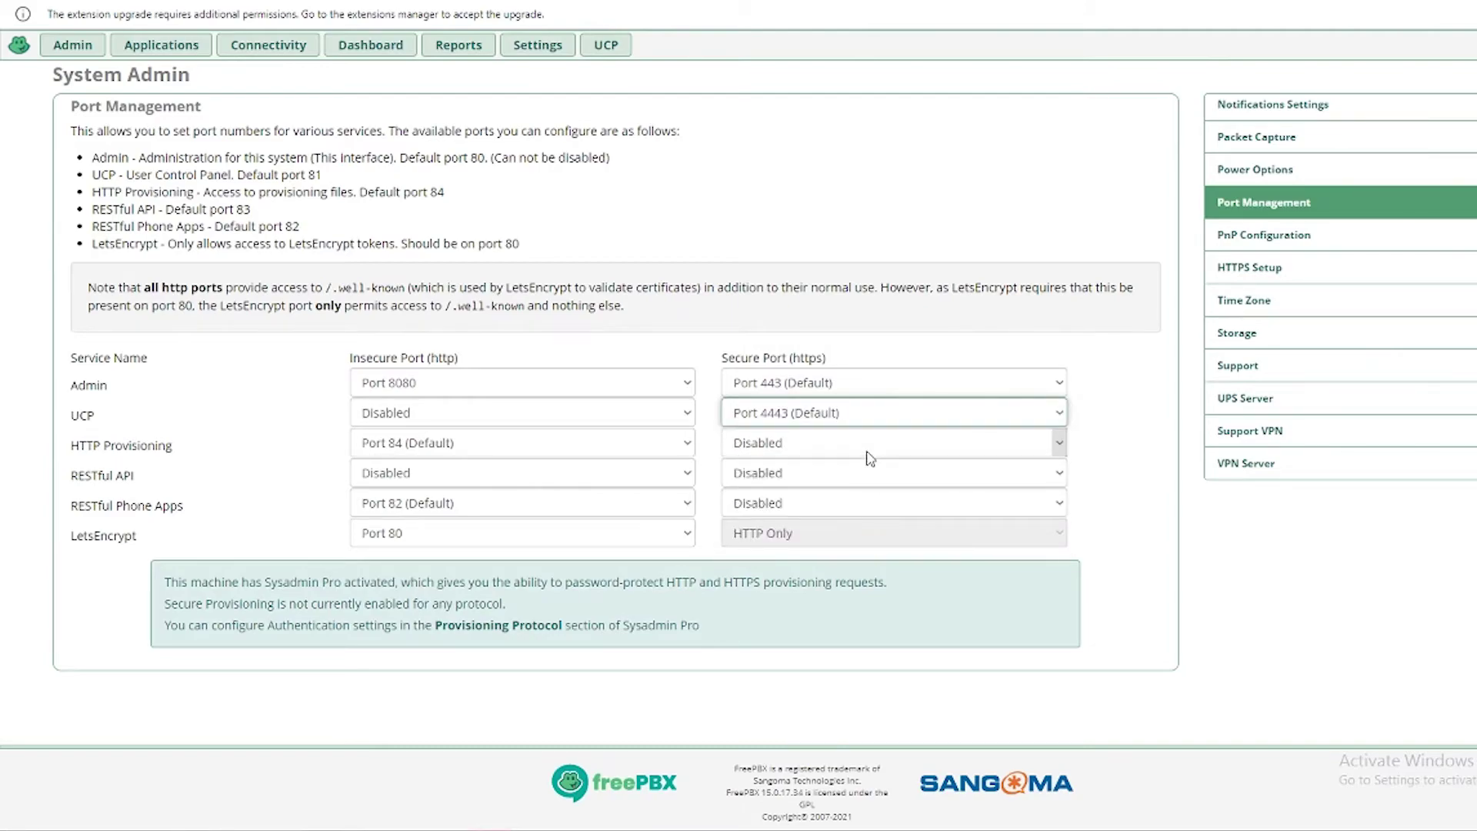
click(868, 446)
click(867, 499)
click(868, 476)
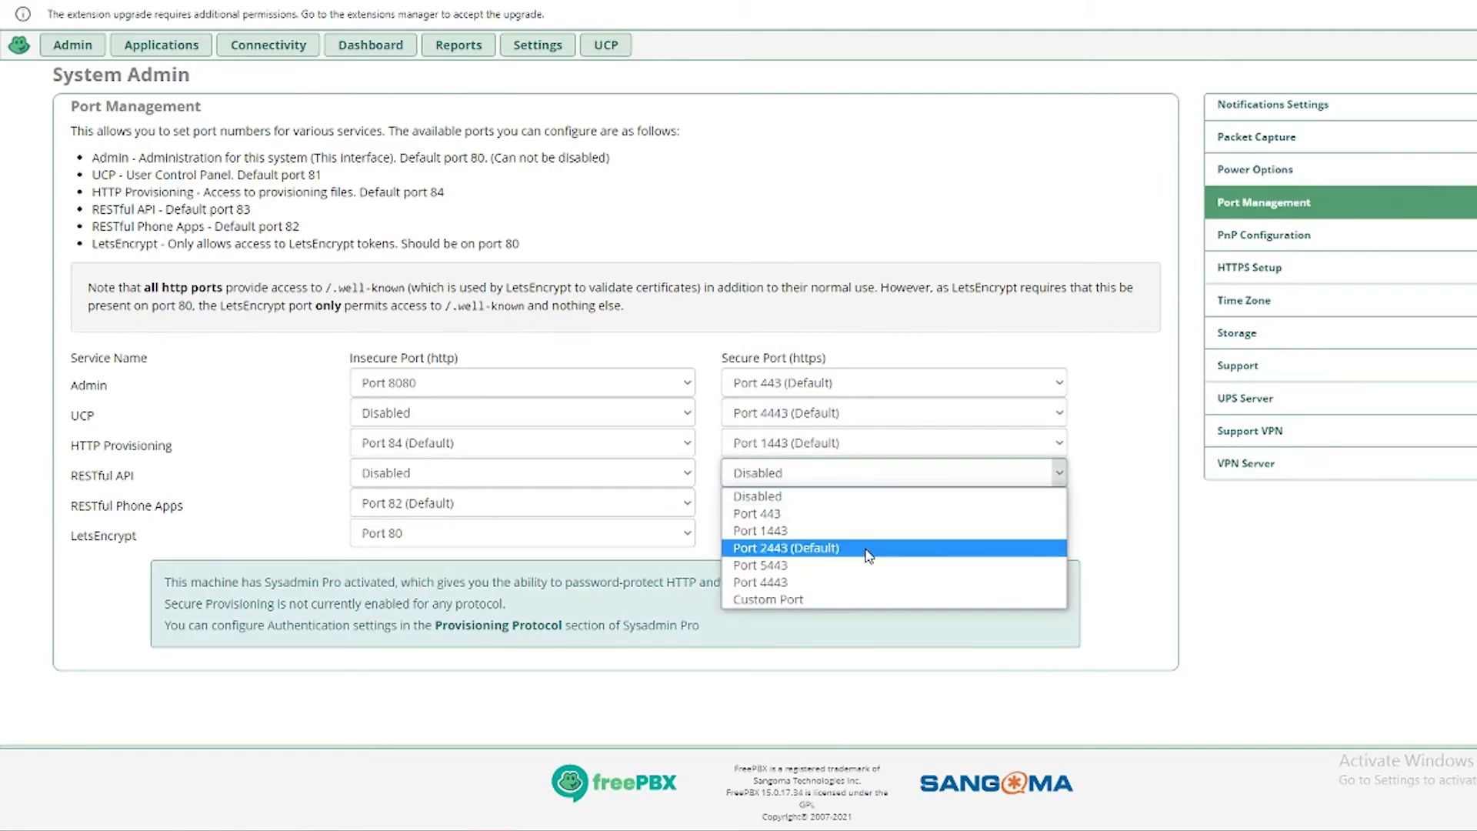
click(867, 548)
click(866, 504)
click(867, 594)
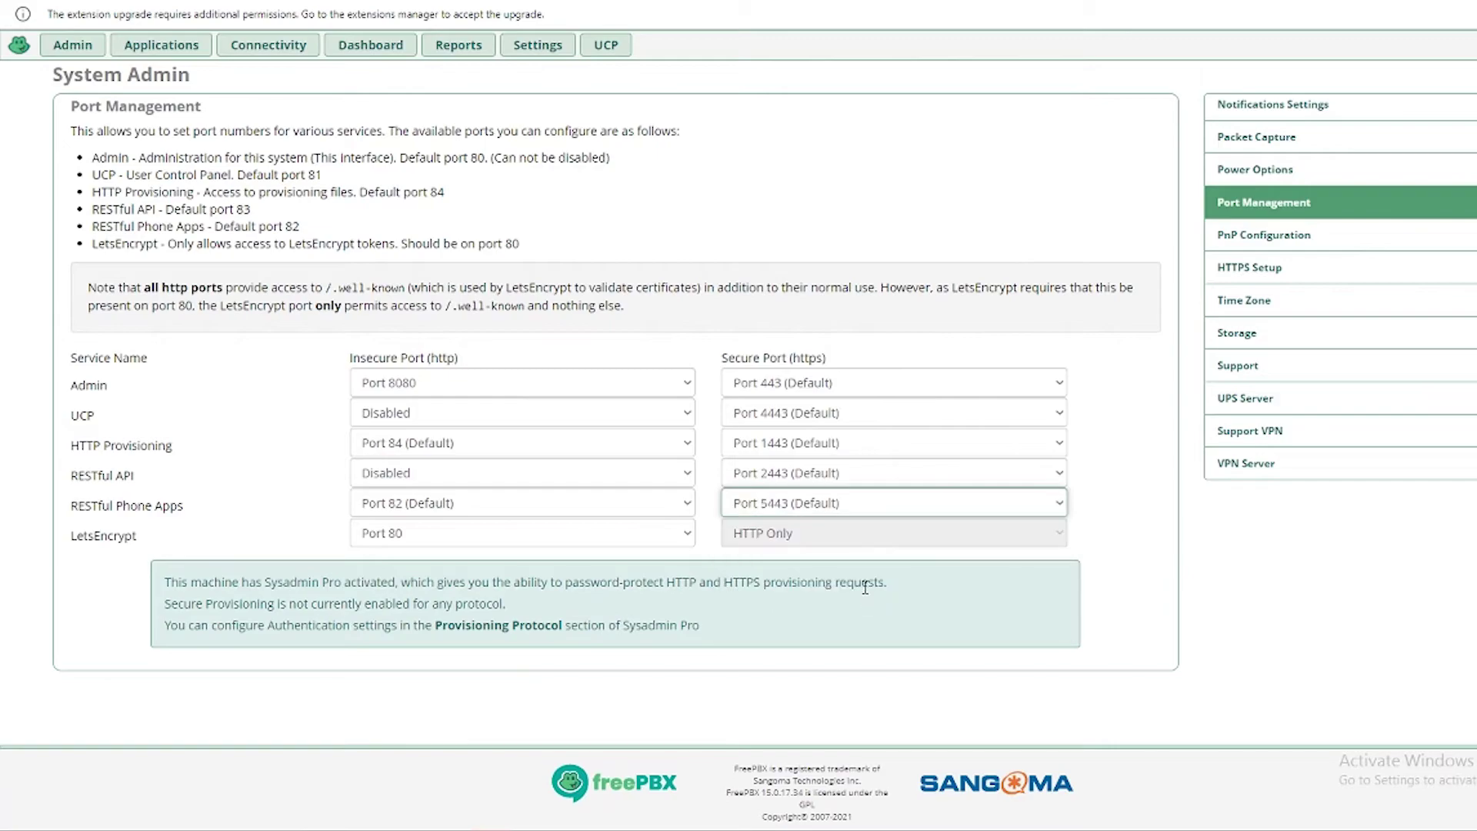